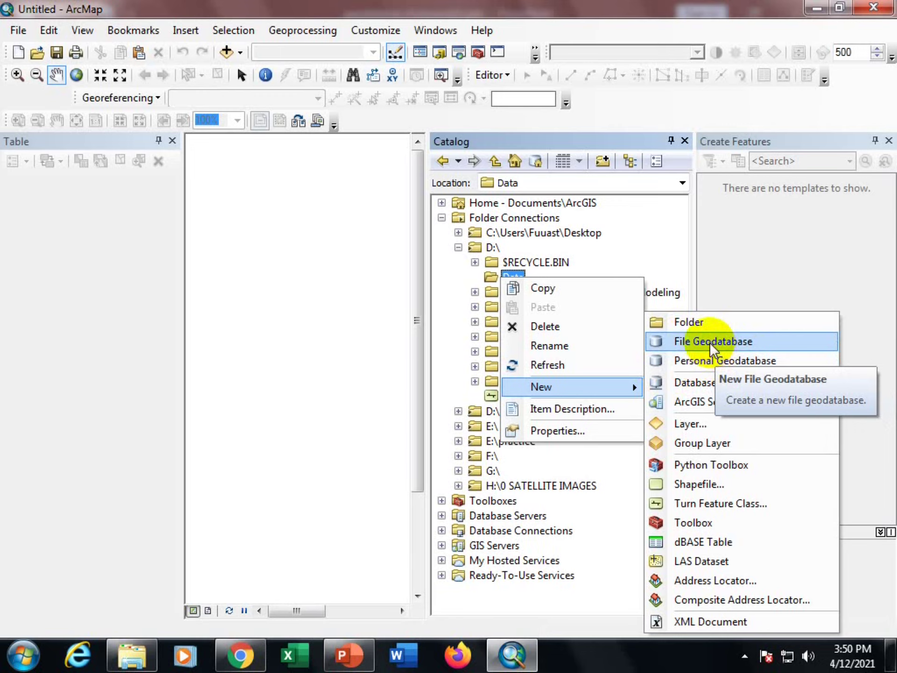
# Create a file geodatabase named Karachi in the Data folder on drive D.
pyautogui.click(711, 342)
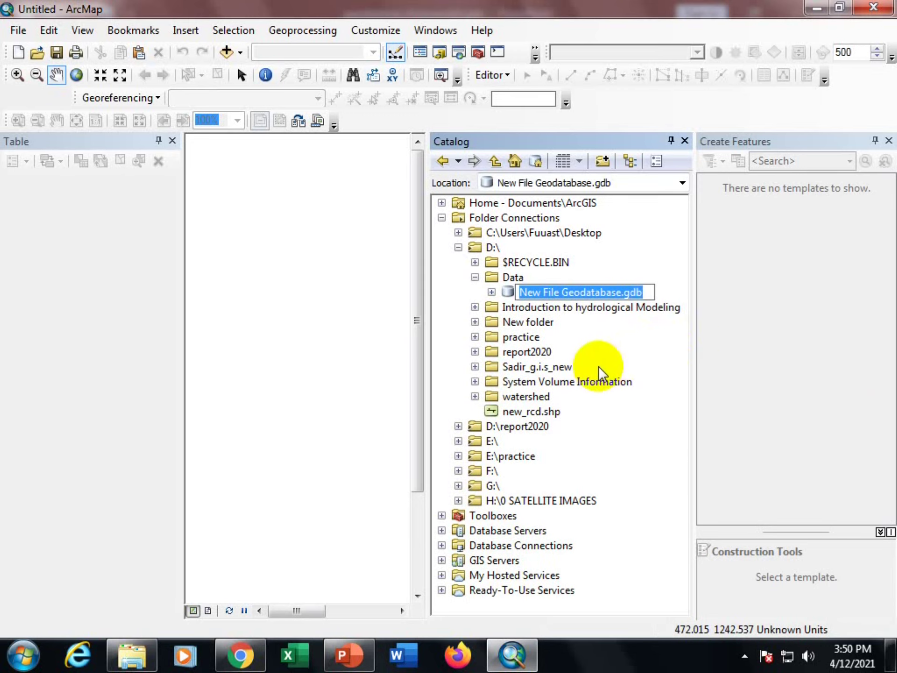
pyautogui.write('Ka')
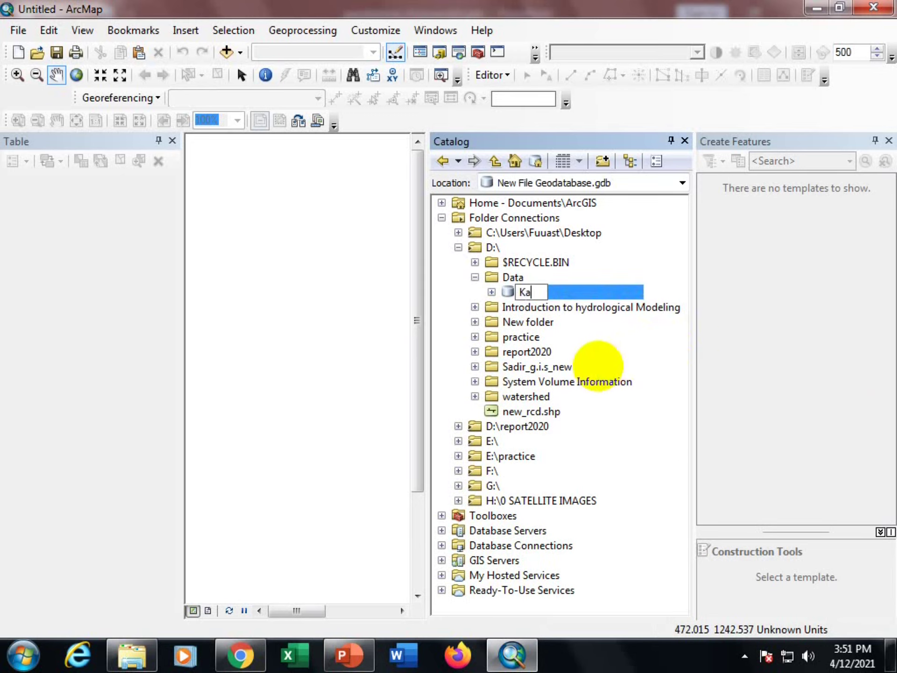
pyautogui.write('rachi')
pyautogui.press('Return')
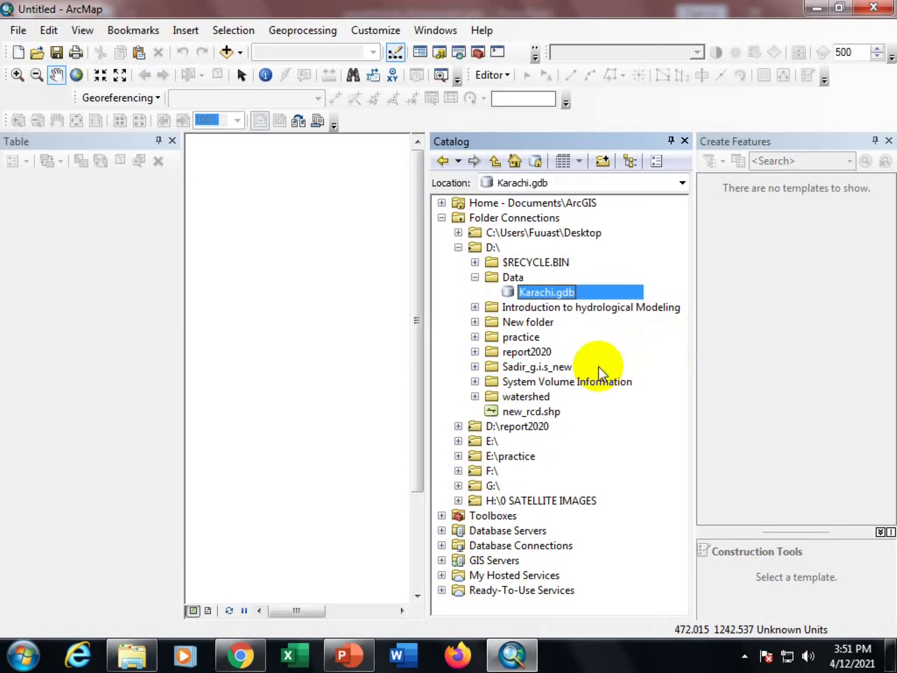
# Start a new feature dataset in the Karachi geodatabase and name it Gulshan_e_Iqbal.
pyautogui.click(539, 292)
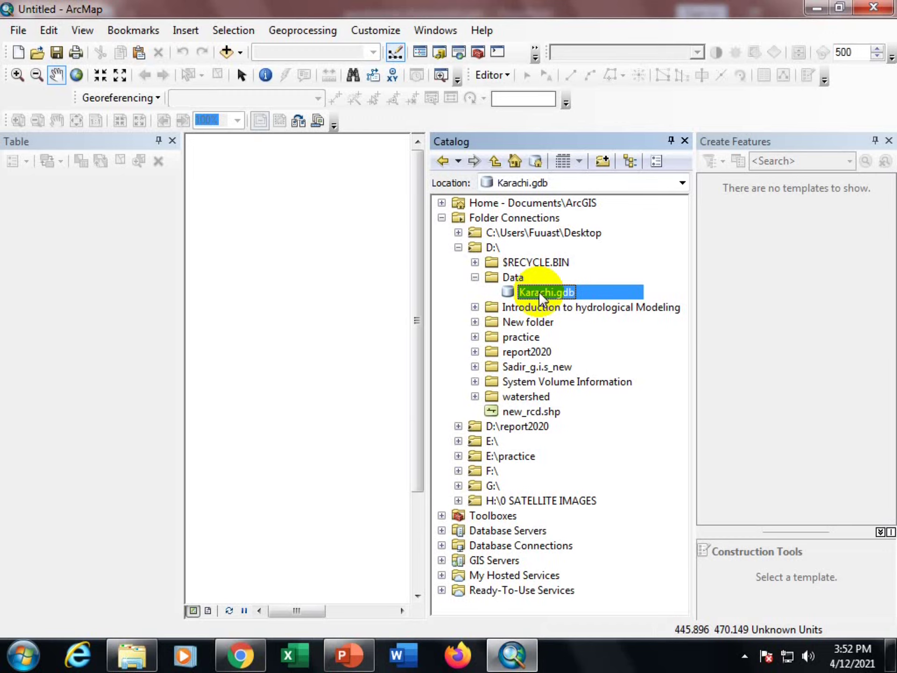
pyautogui.rightClick(540, 293)
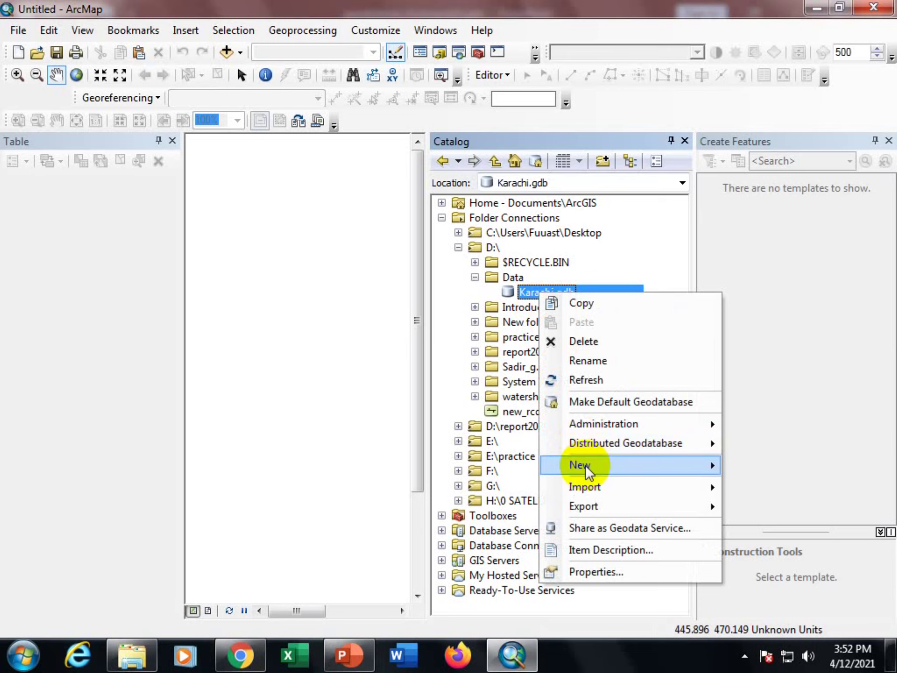
pyautogui.moveTo(586, 466)
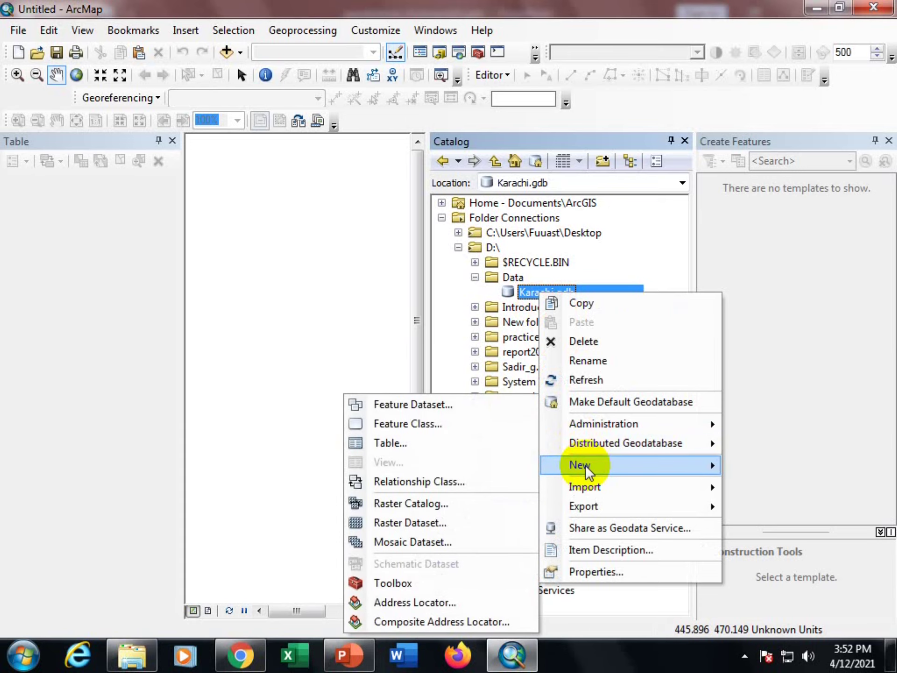
pyautogui.click(446, 404)
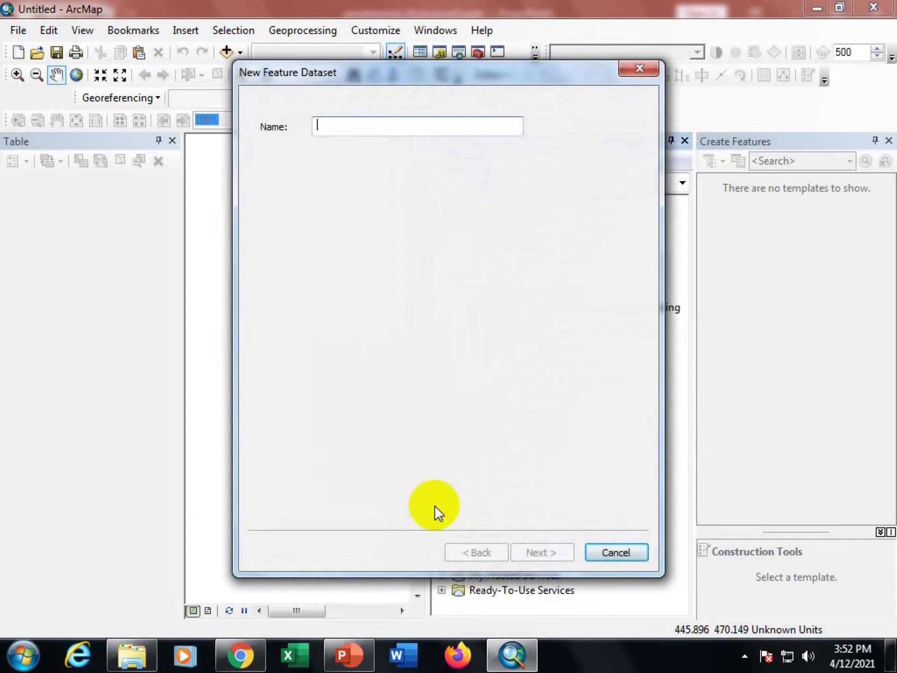
pyautogui.write('G')
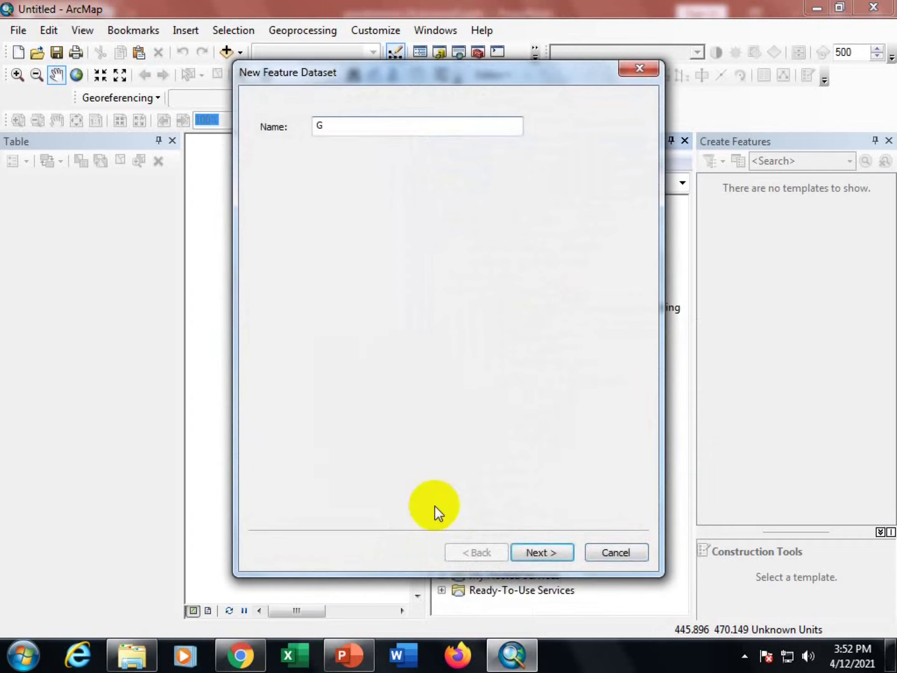
pyautogui.write('ulshan e')
pyautogui.press('BackSpace')
pyautogui.press('BackSpace')
pyautogui.write('_e_Iqbal')
pyautogui.click(530, 554)
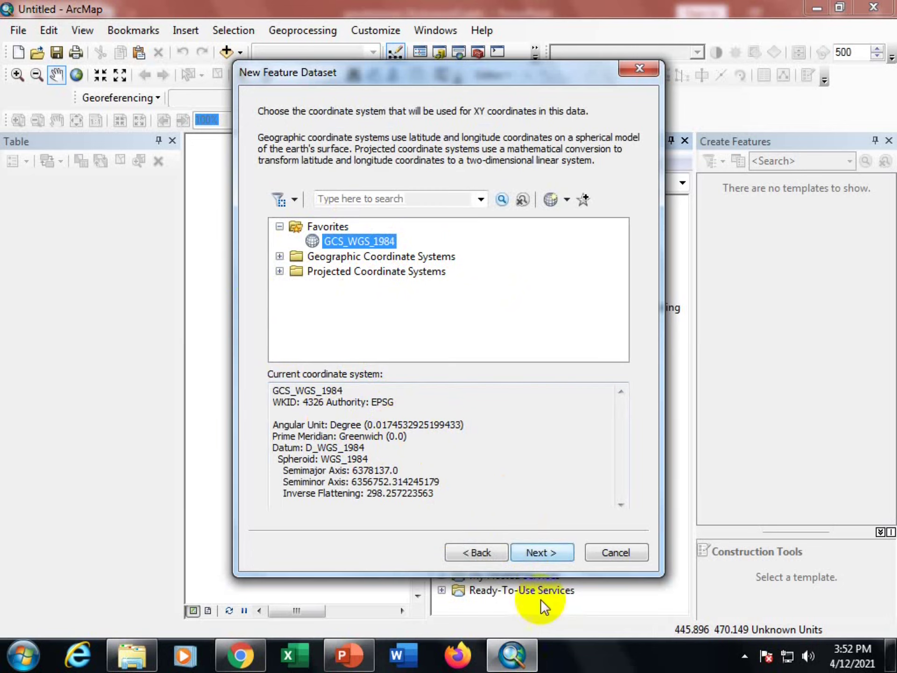
# Accept GCS_WGS_1984, no vertical coordinate system and the default tolerances to finish creating the feature dataset.
pyautogui.click(539, 554)
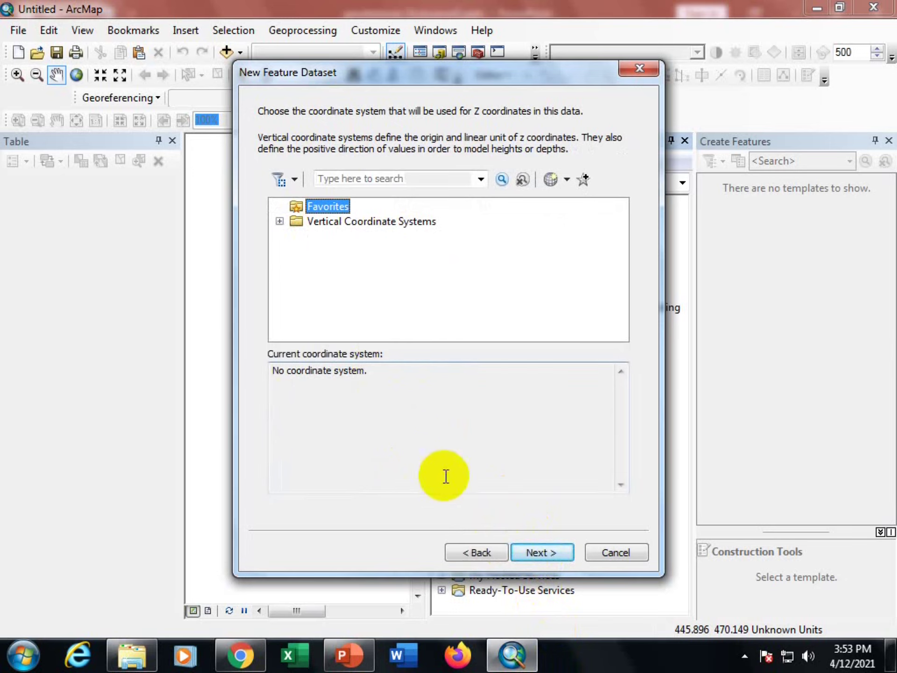
pyautogui.click(539, 552)
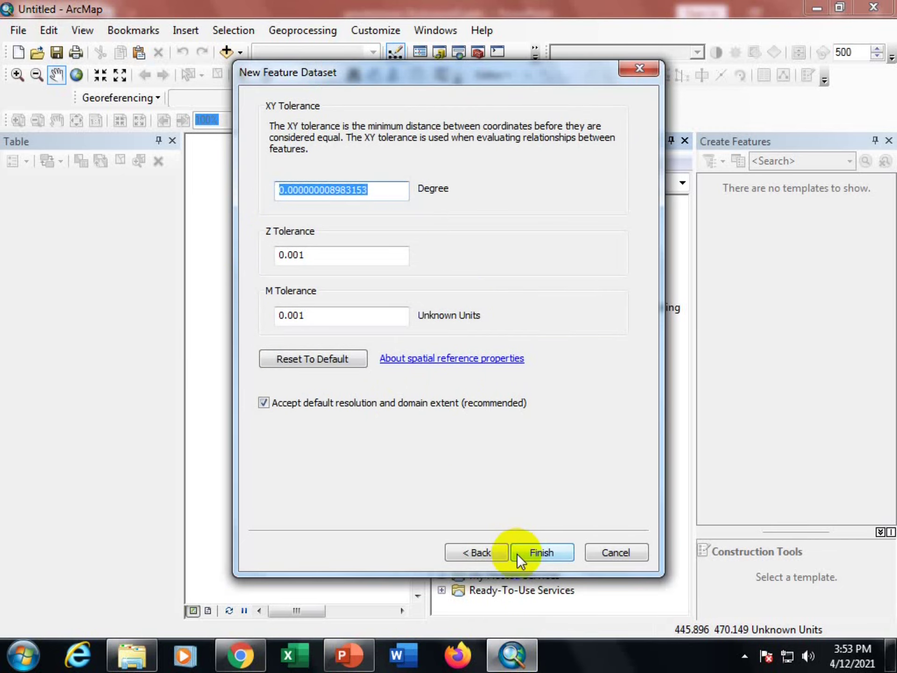
pyautogui.click(546, 554)
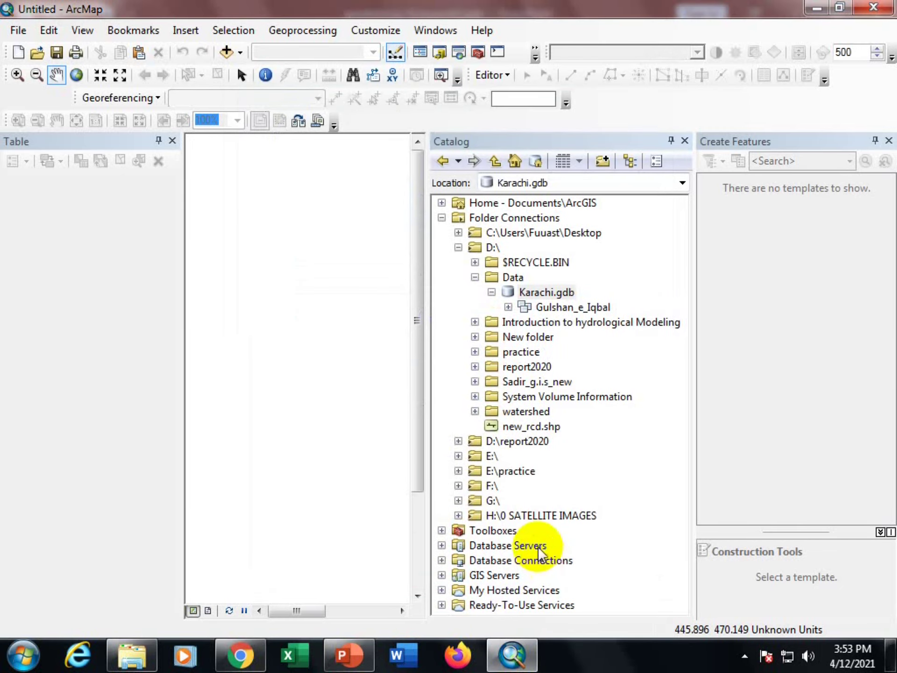
# Start a new feature class in the Gulshan_e_Iqbal dataset named Road, with Line Features as its type and the default storage configuration.
pyautogui.click(539, 306)
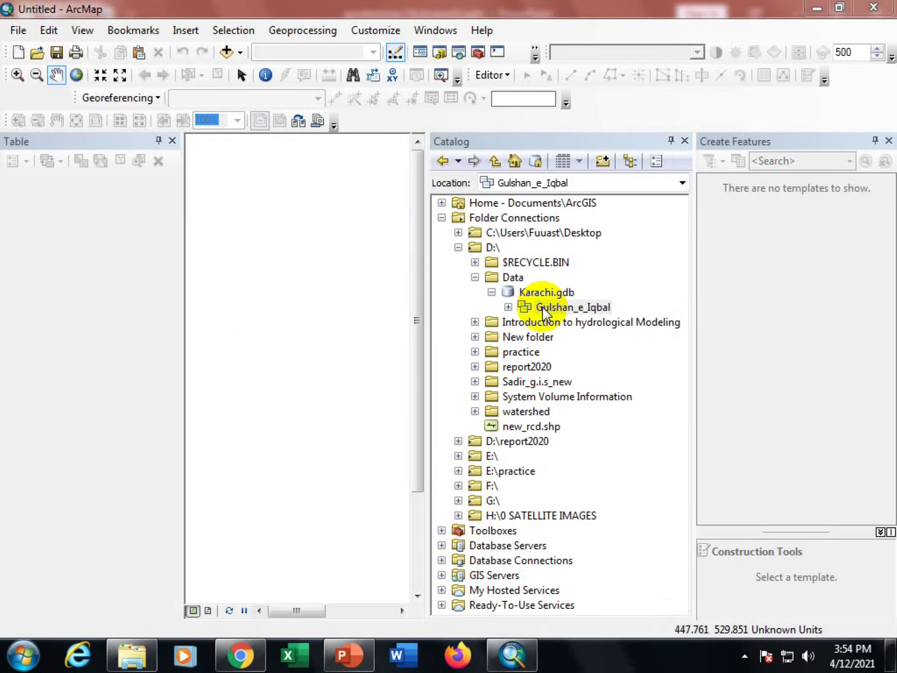
pyautogui.click(542, 306)
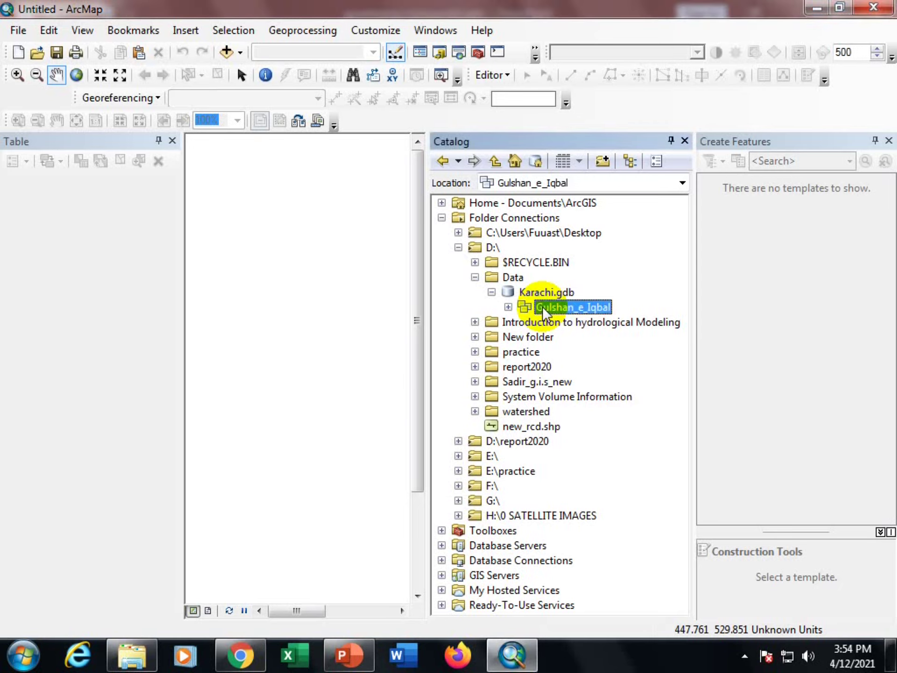
pyautogui.rightClick(542, 306)
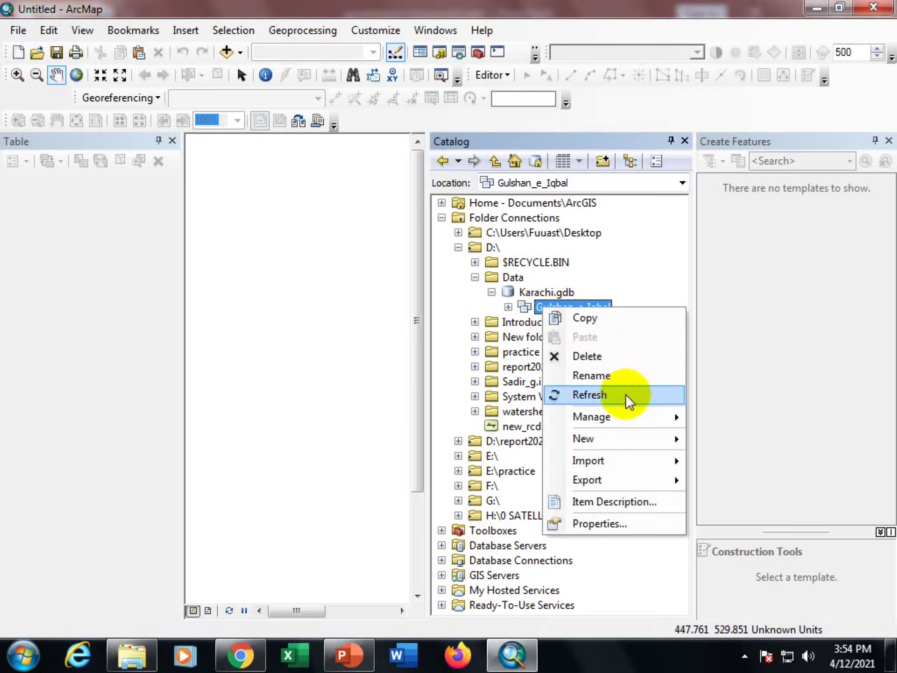
pyautogui.moveTo(616, 439)
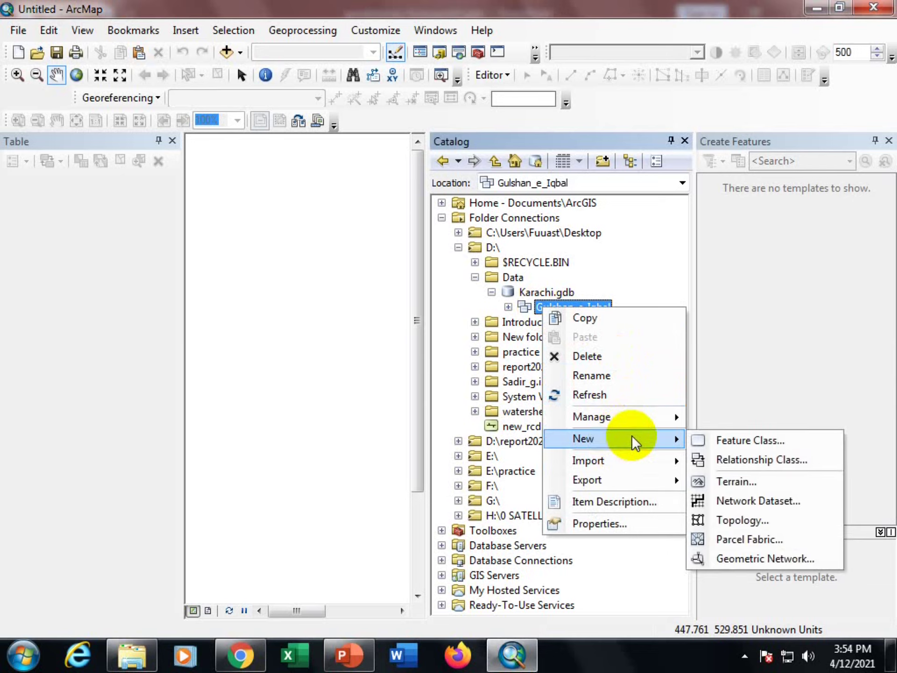
pyautogui.click(752, 444)
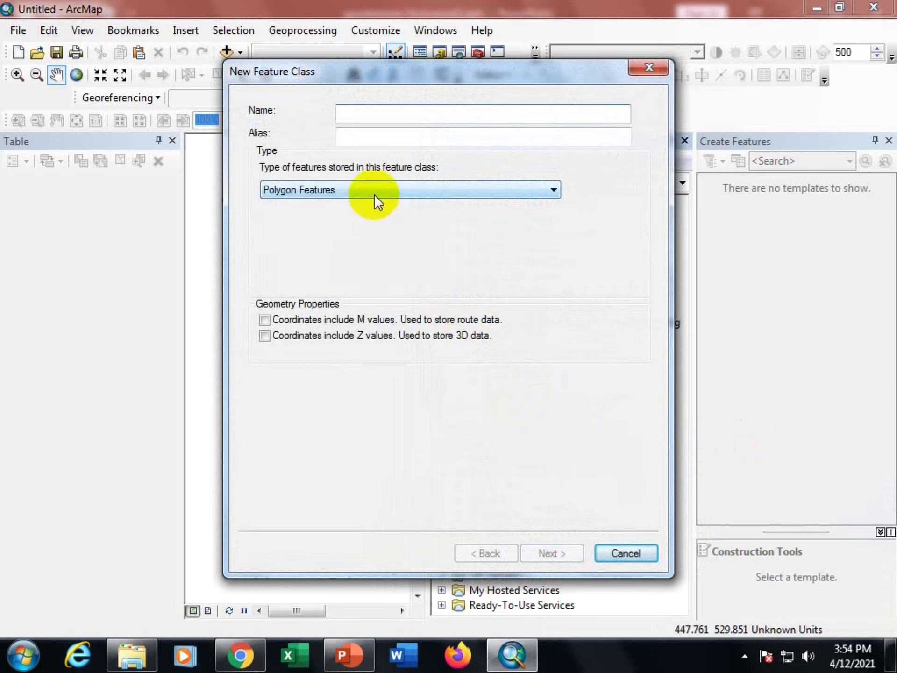
pyautogui.write('Ro')
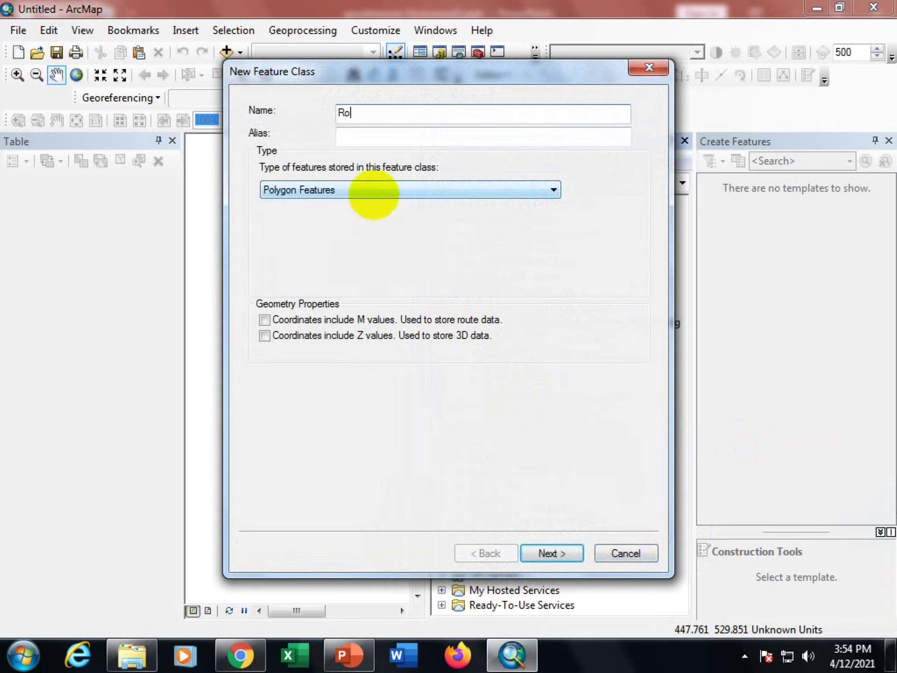
pyautogui.write('ad')
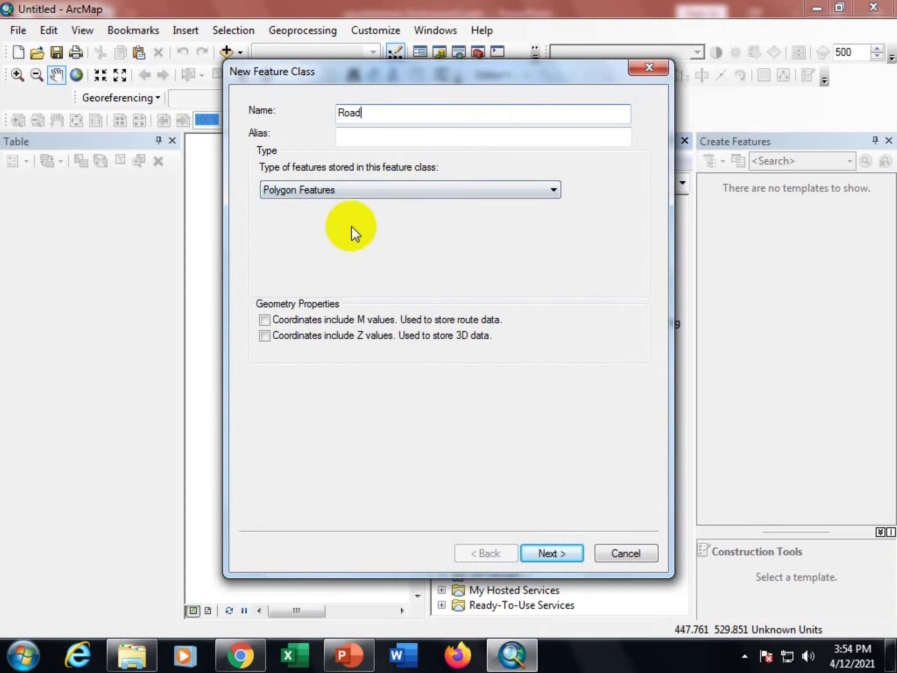
pyautogui.click(355, 190)
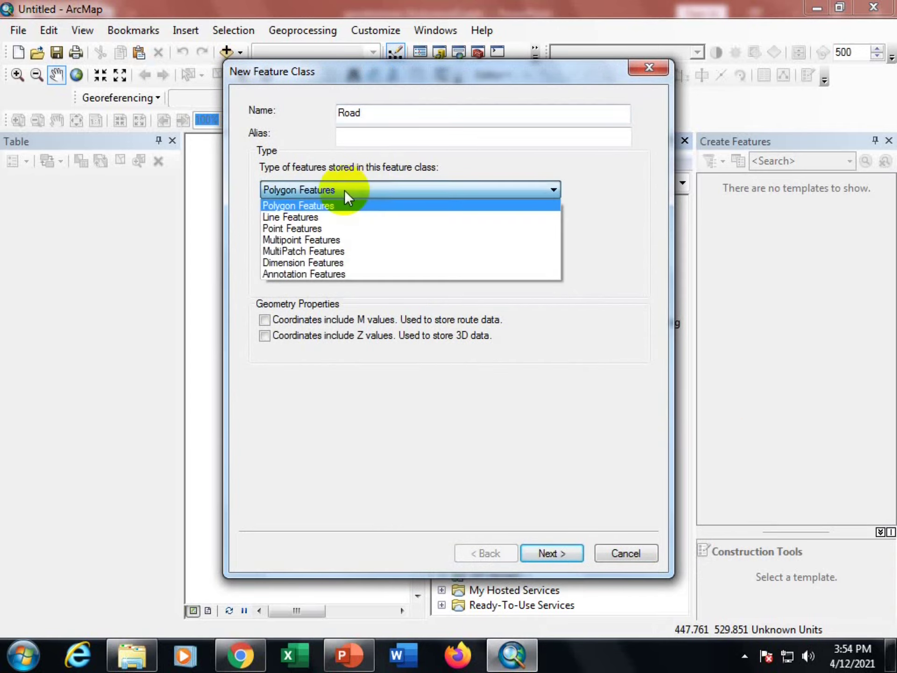
pyautogui.click(312, 217)
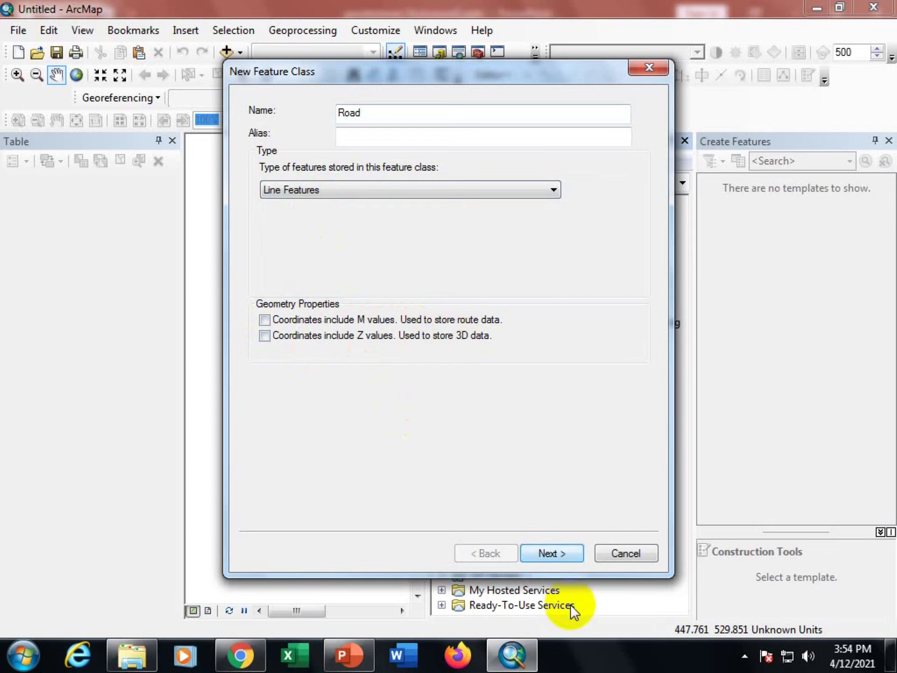
pyautogui.click(551, 549)
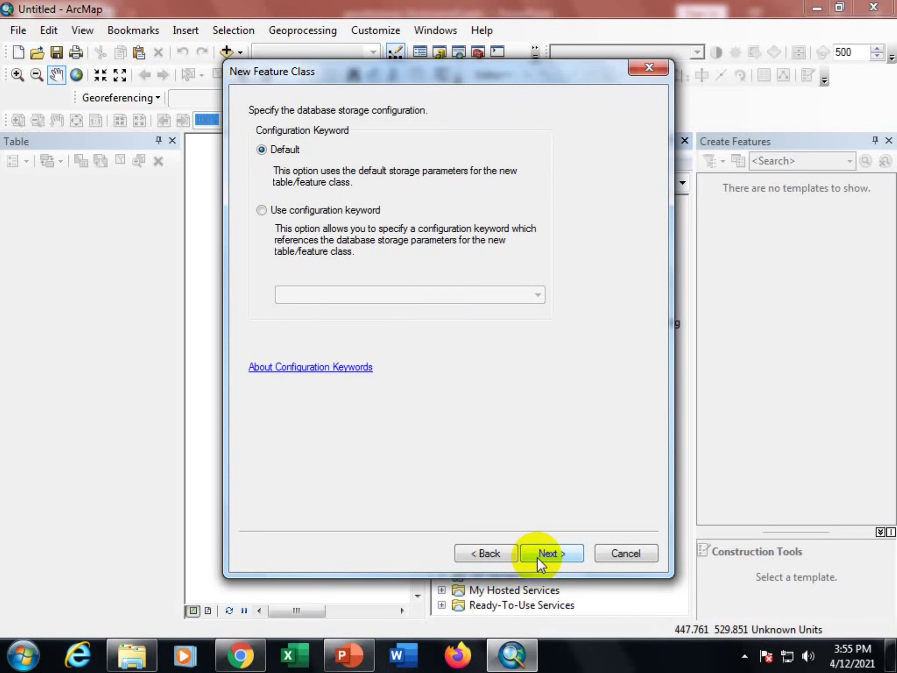
pyautogui.click(542, 551)
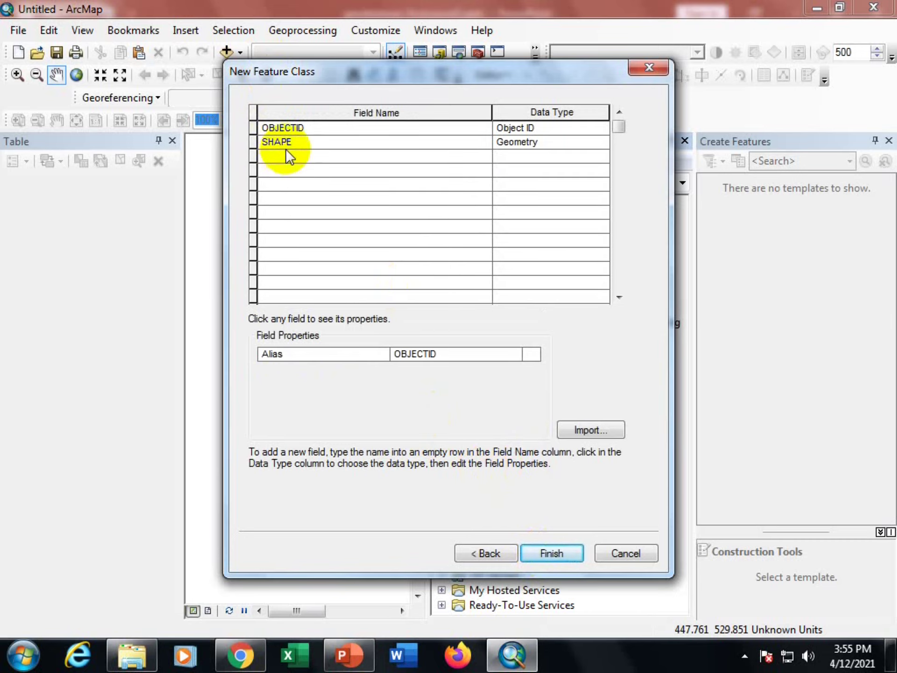
# Add a field called Name with the Text data type to the Road feature class.
pyautogui.moveTo(280, 75); pyautogui.dragTo(291, 122)
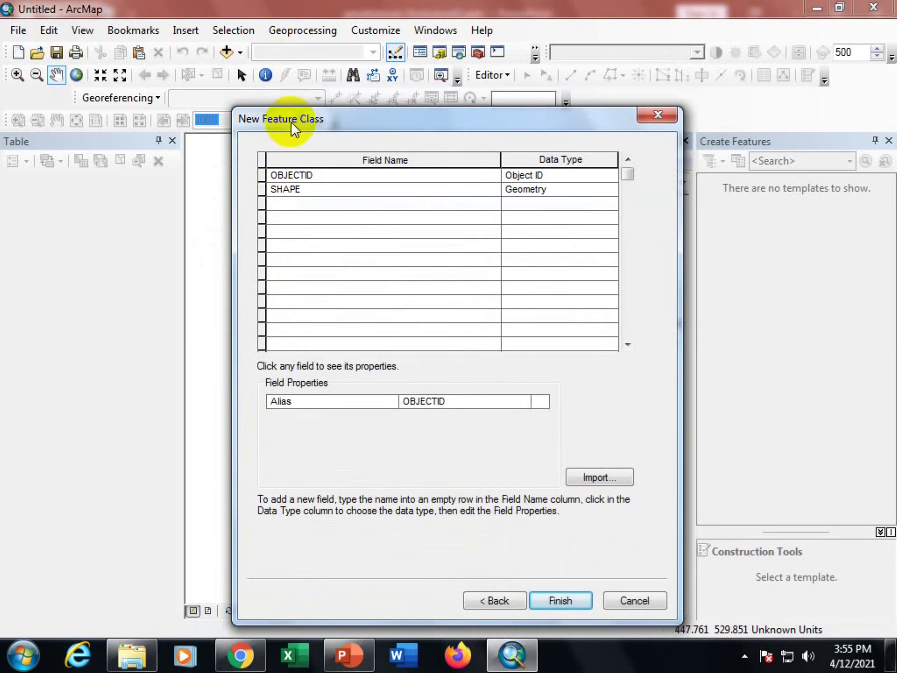
pyautogui.click(283, 203)
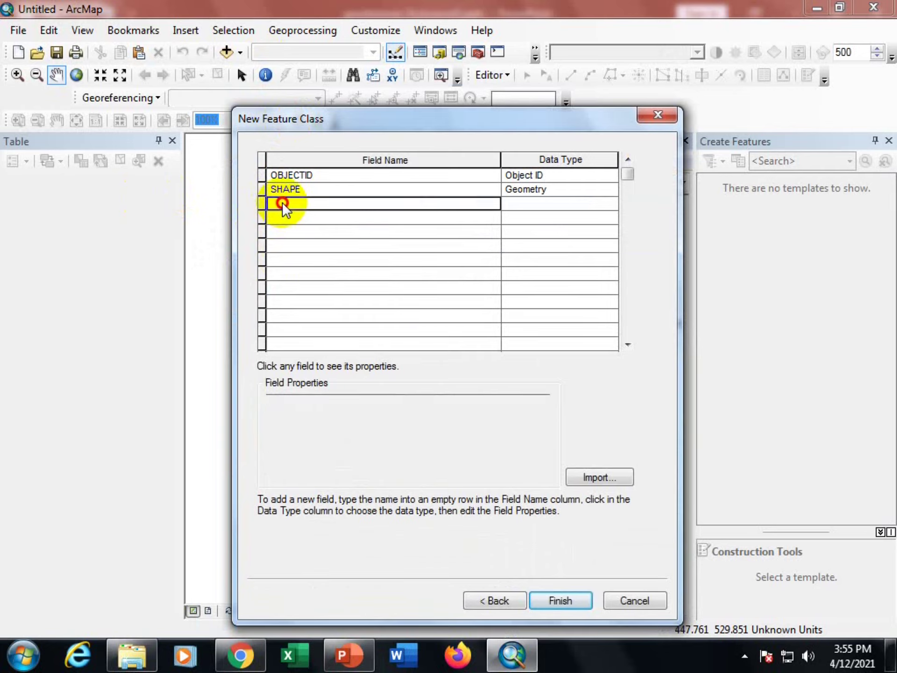
pyautogui.write('Name')
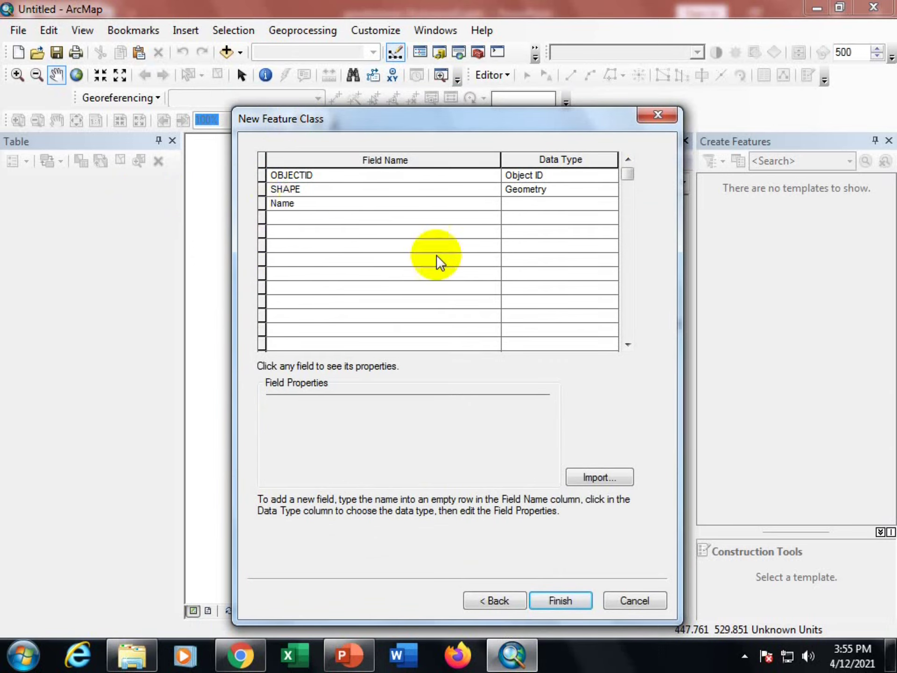
pyautogui.click(523, 203)
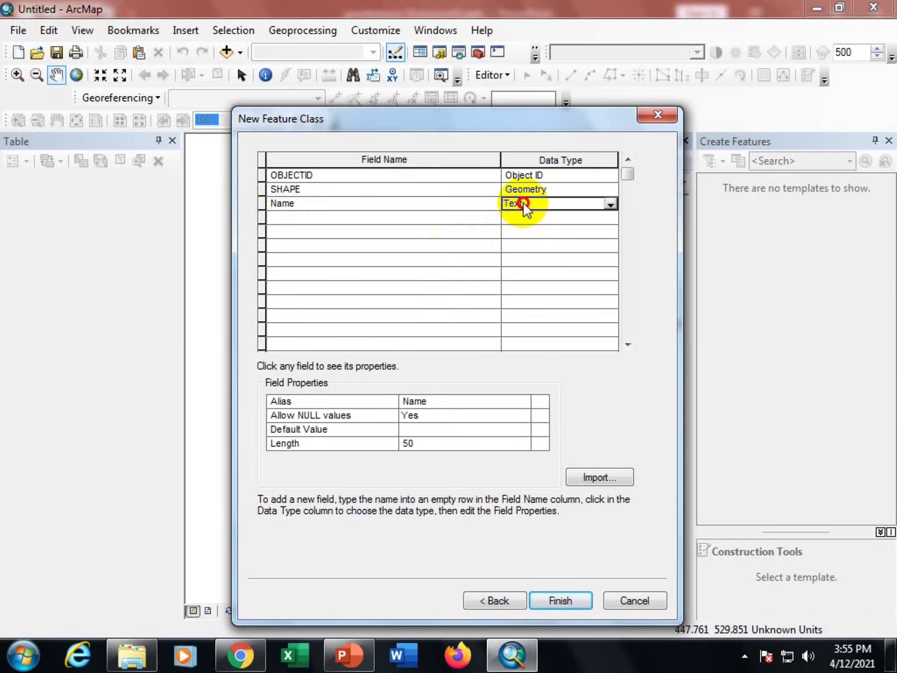
pyautogui.click(523, 201)
pyautogui.click(523, 202)
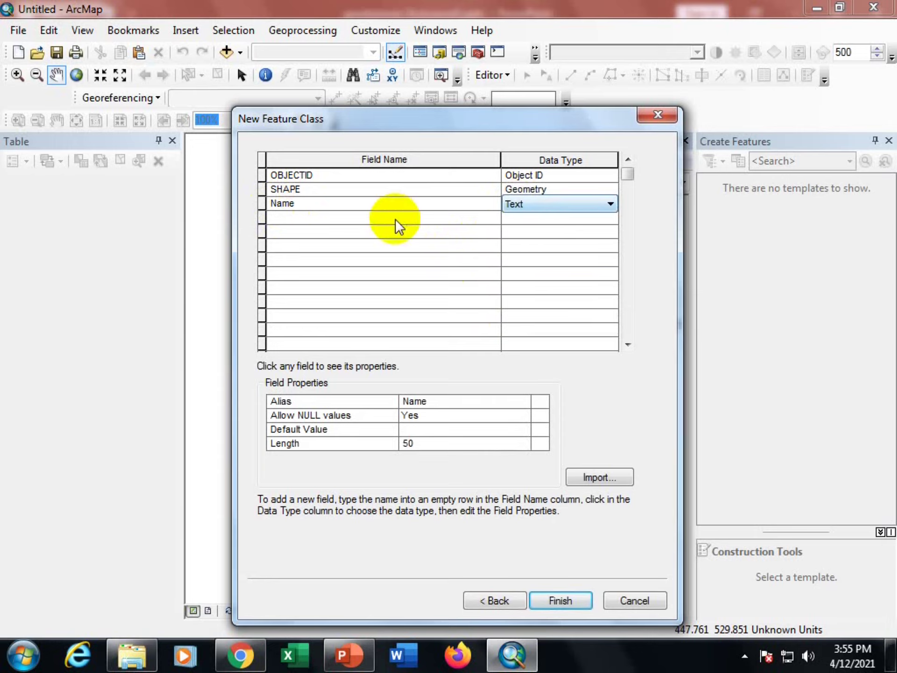
# Check the data types offered for another field, leave that row blank and finish creating the Road feature class.
pyautogui.click(278, 216)
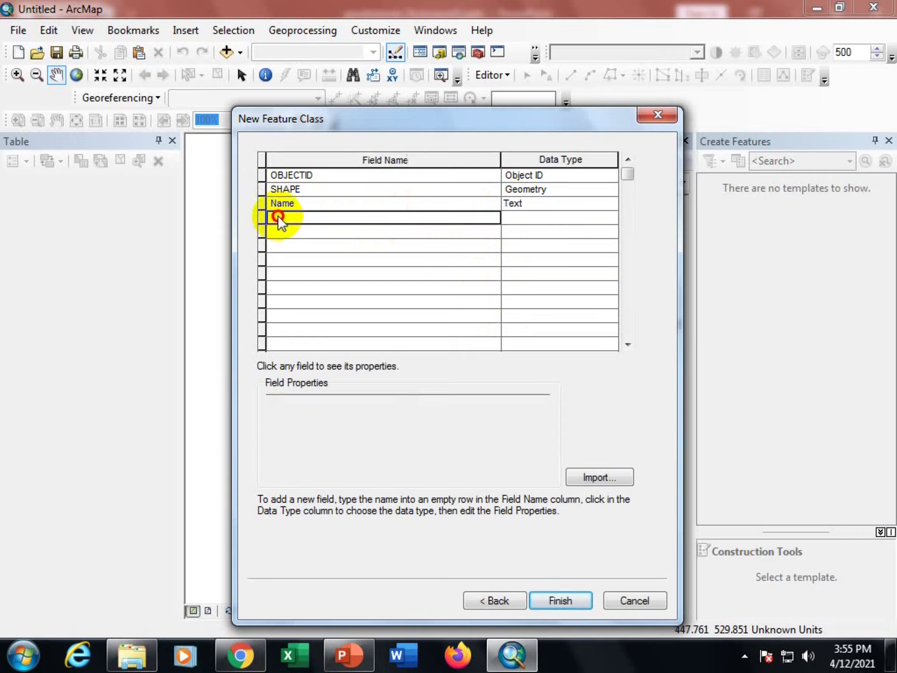
pyautogui.click(520, 216)
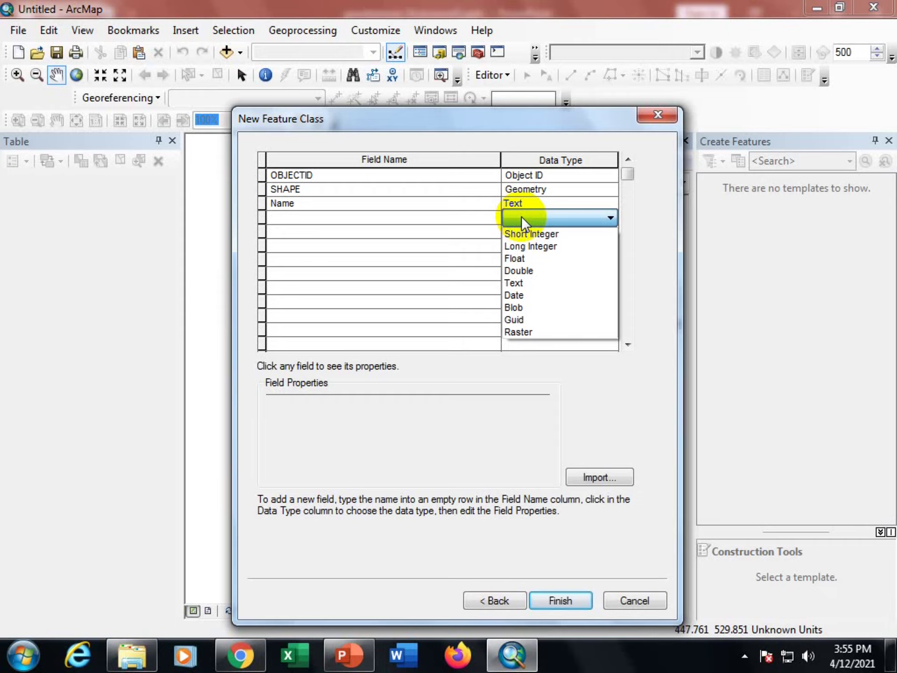
pyautogui.click(521, 216)
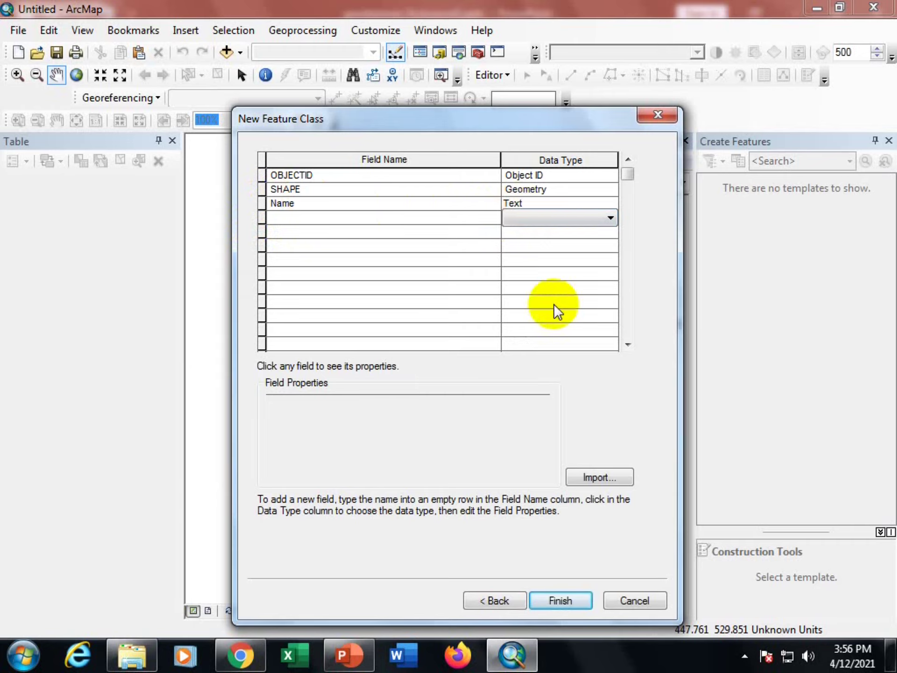
pyautogui.click(571, 602)
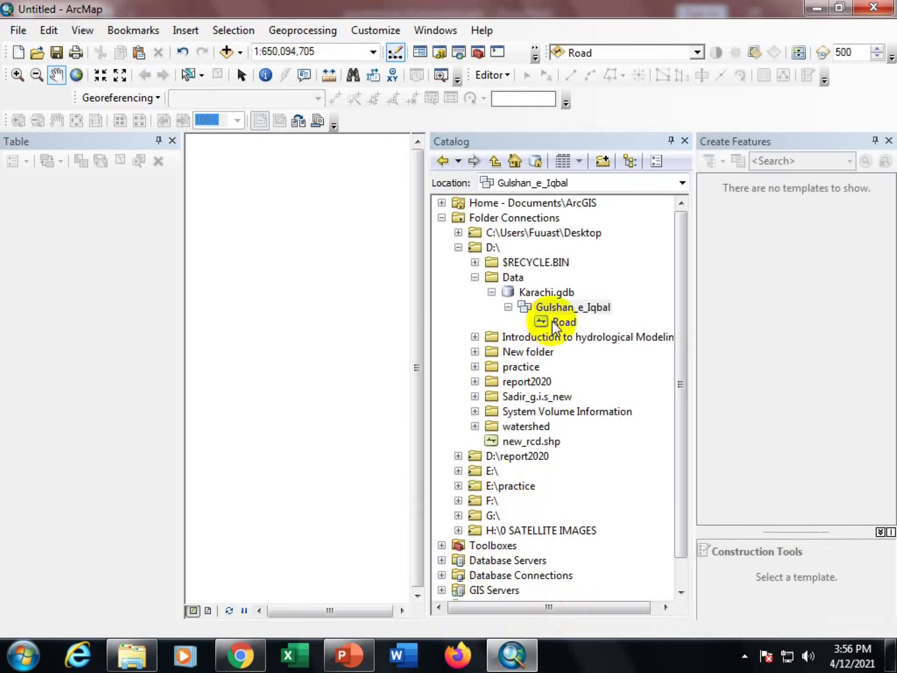
# Start a new feature class in the Gulshan_e_Iqbal dataset named Building, with Polygon Features as its type and the default storage configuration.
pyautogui.click(563, 322)
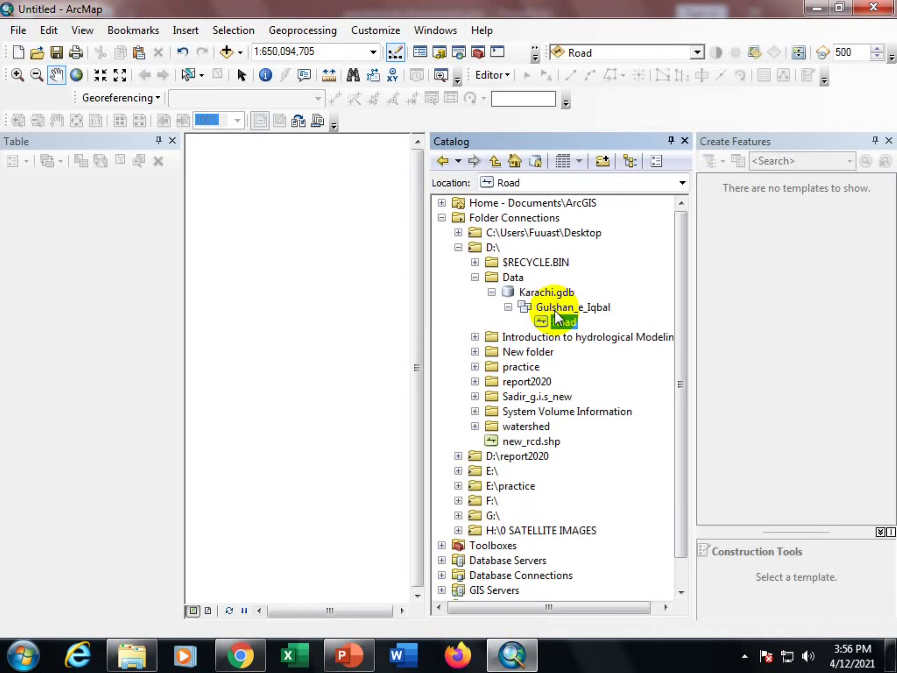
pyautogui.click(554, 310)
pyautogui.rightClick(554, 310)
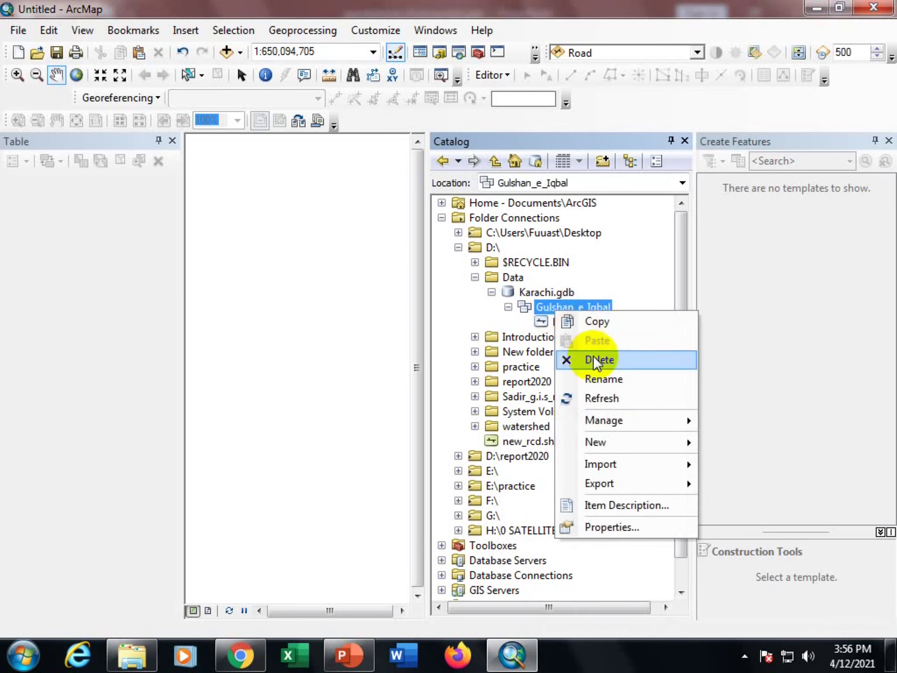
pyautogui.moveTo(593, 444)
pyautogui.click(750, 443)
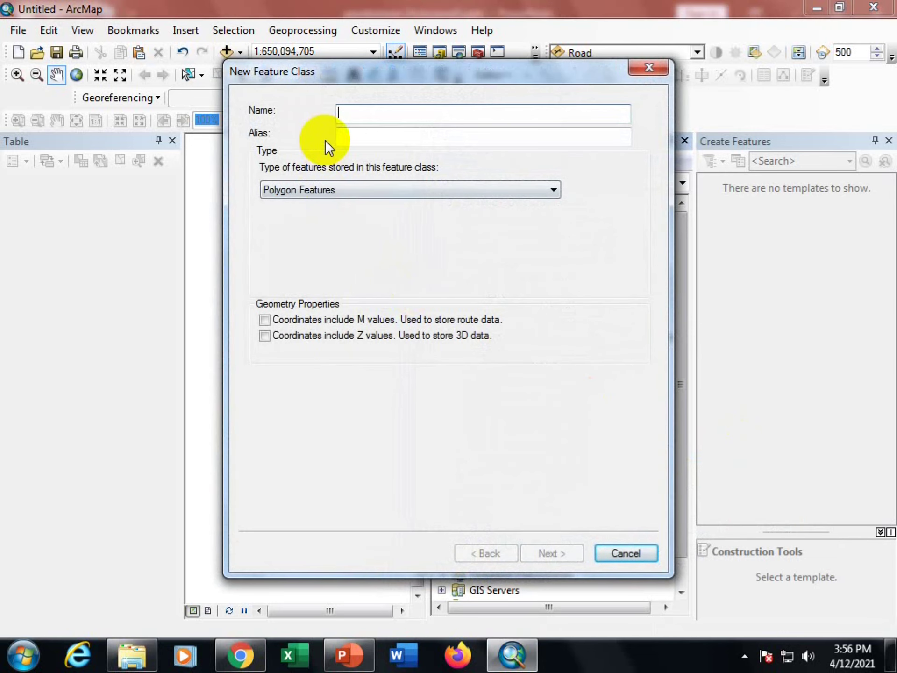
pyautogui.write('B')
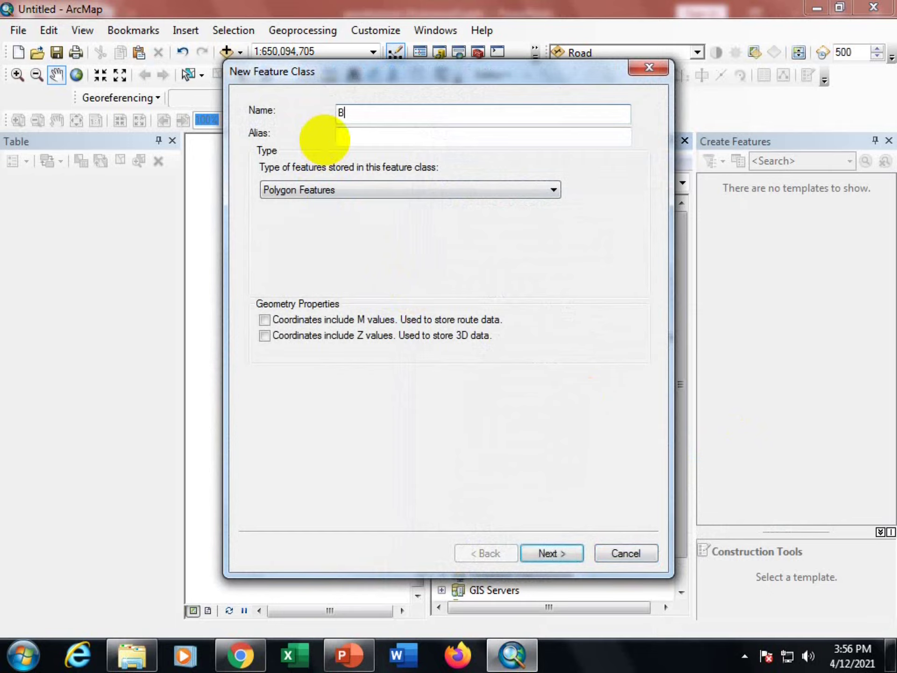
pyautogui.write('uilding')
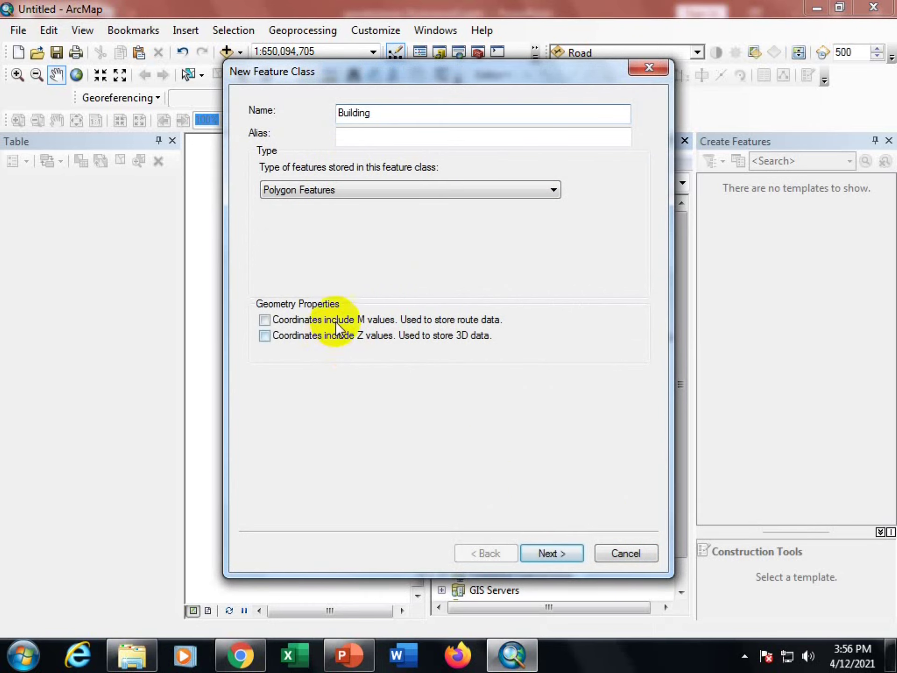
pyautogui.click(554, 555)
pyautogui.moveTo(554, 557); pyautogui.dragTo(437, 431)
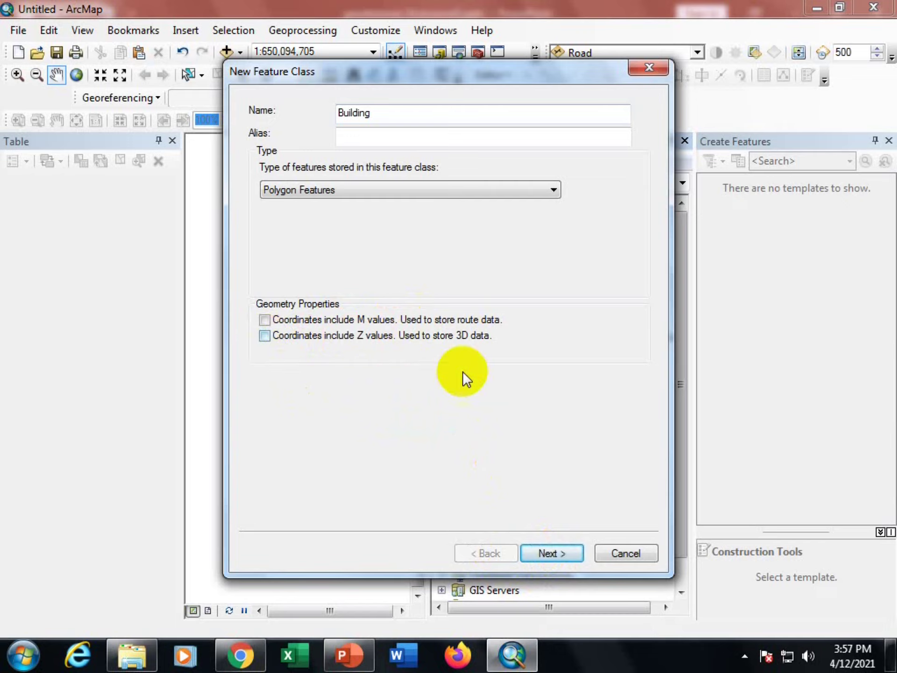
pyautogui.click(558, 548)
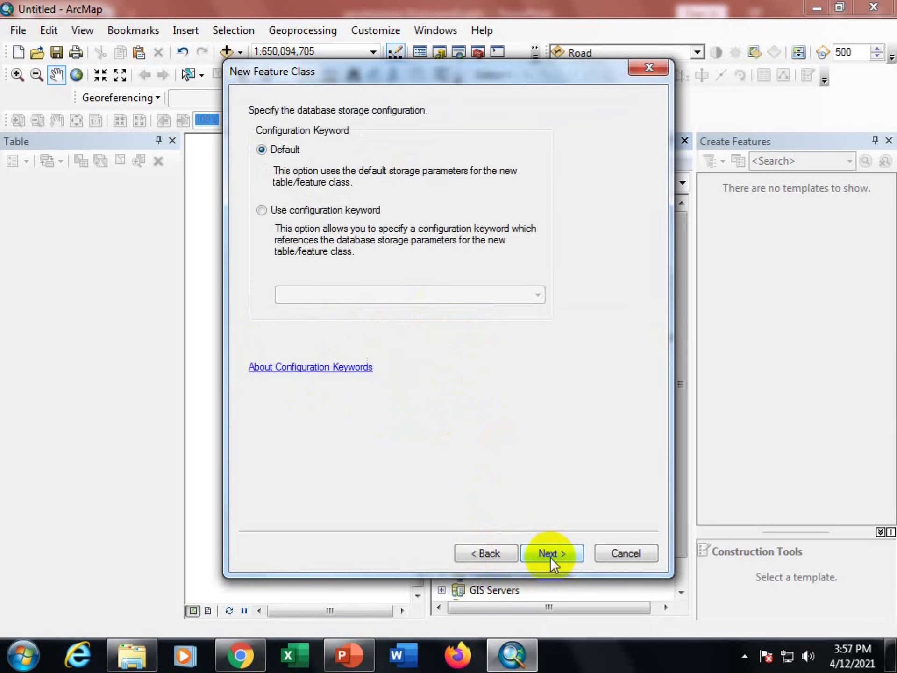
pyautogui.click(551, 557)
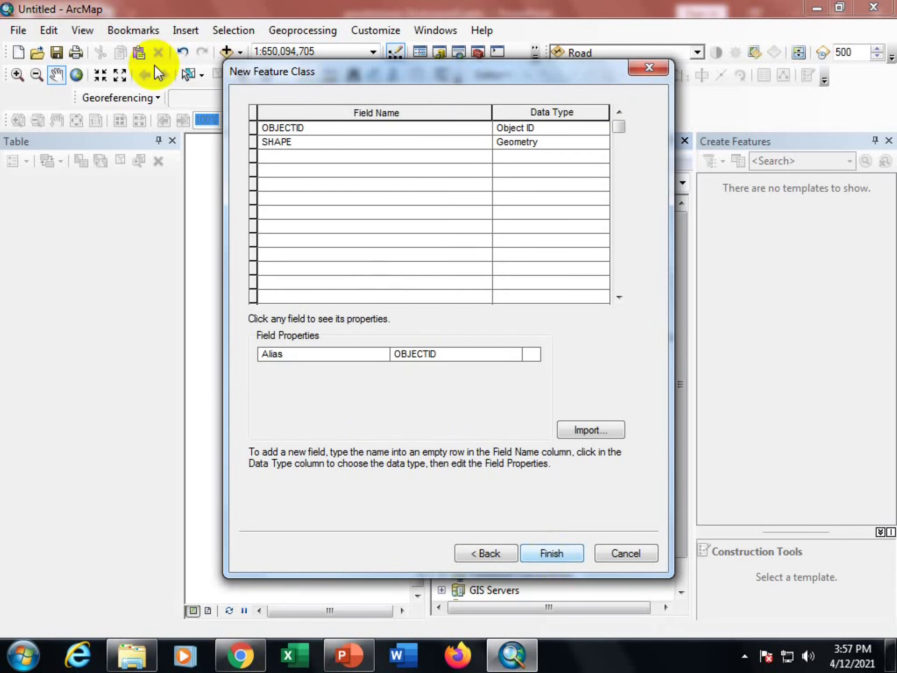
# Add a Name field of type Text and a Height field of type Short Integer, and finish creating the Building feature class.
pyautogui.click(267, 158)
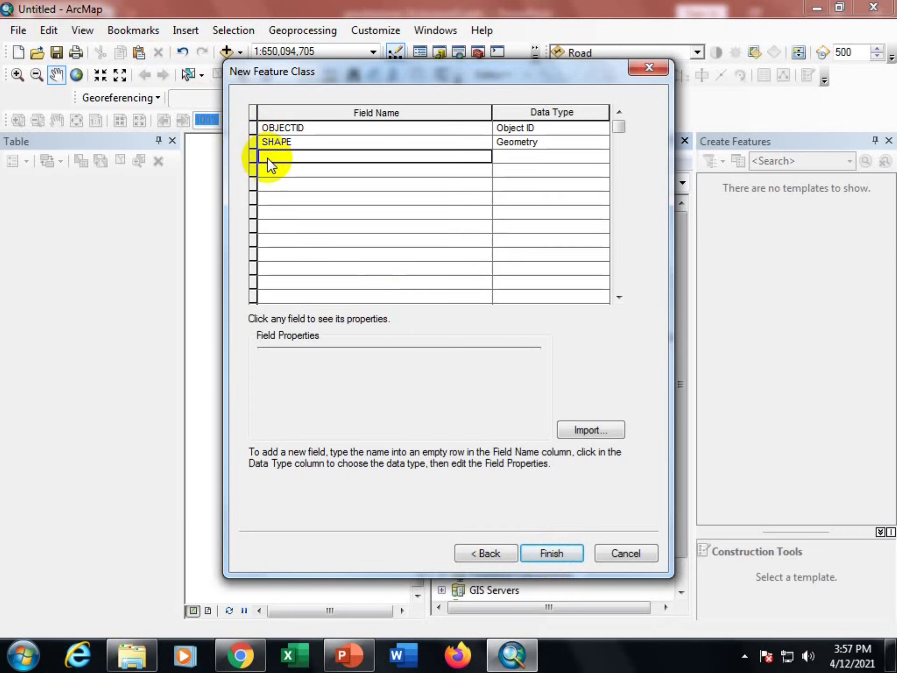
pyautogui.write('Name')
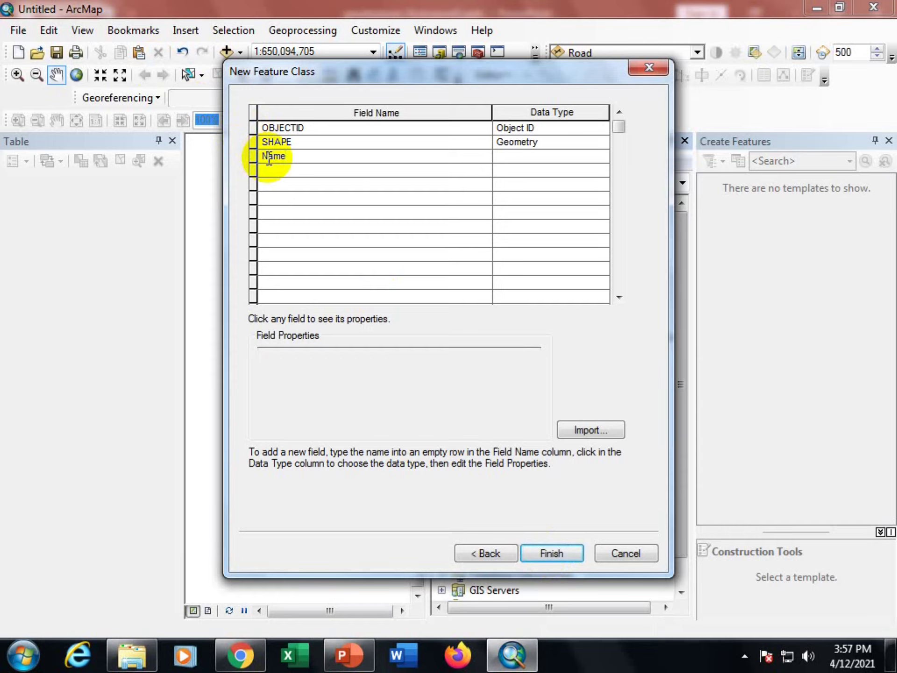
pyautogui.click(278, 169)
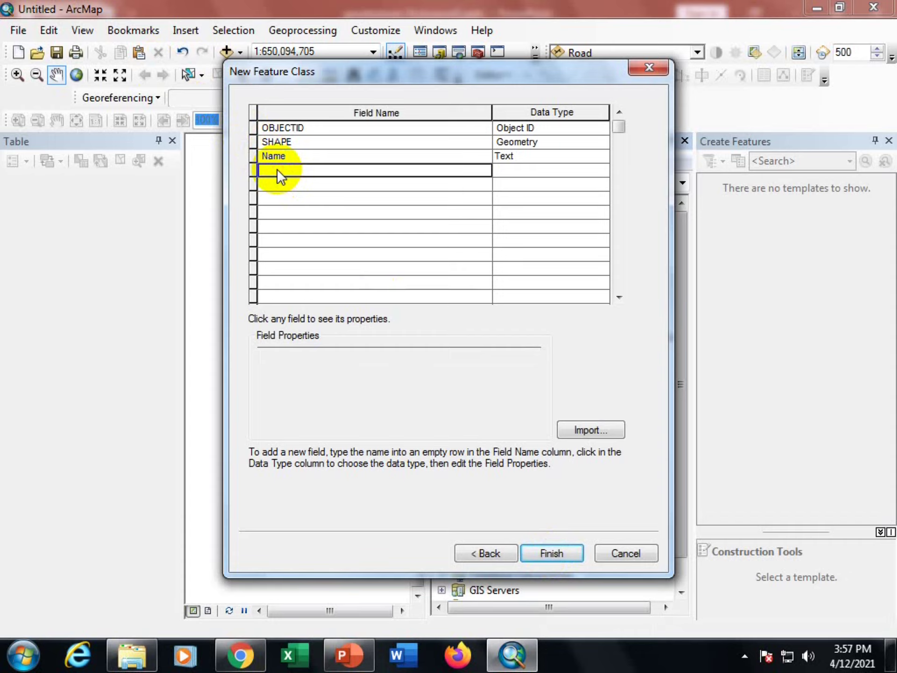
pyautogui.write('He')
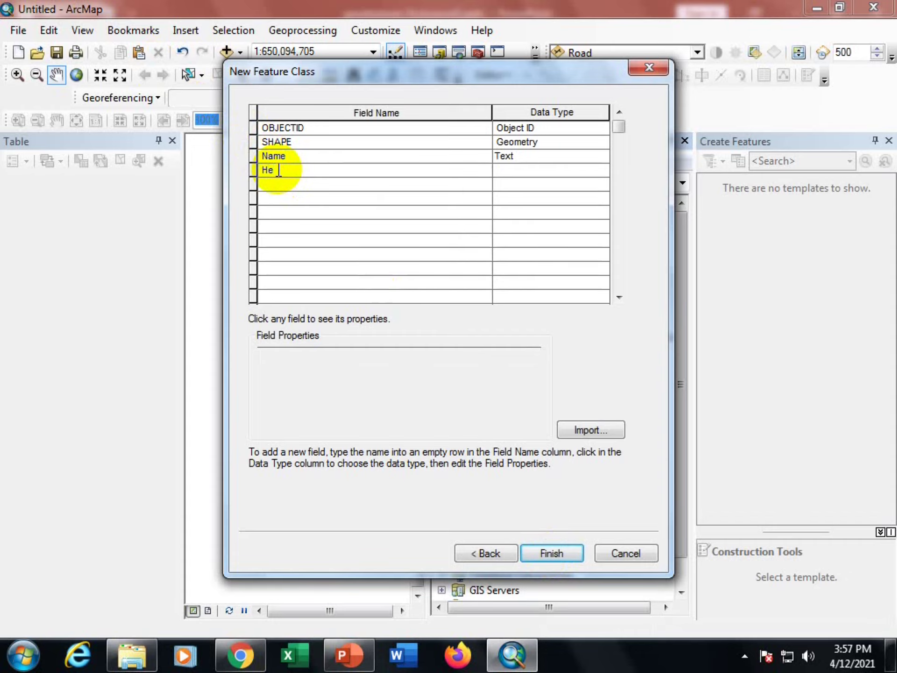
pyautogui.write('ight')
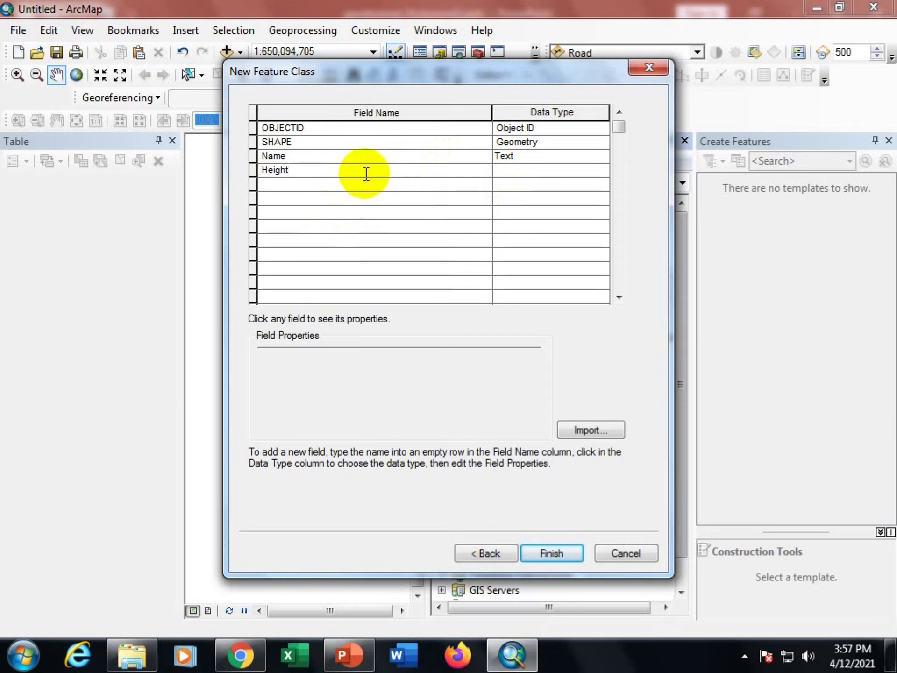
pyautogui.click(498, 170)
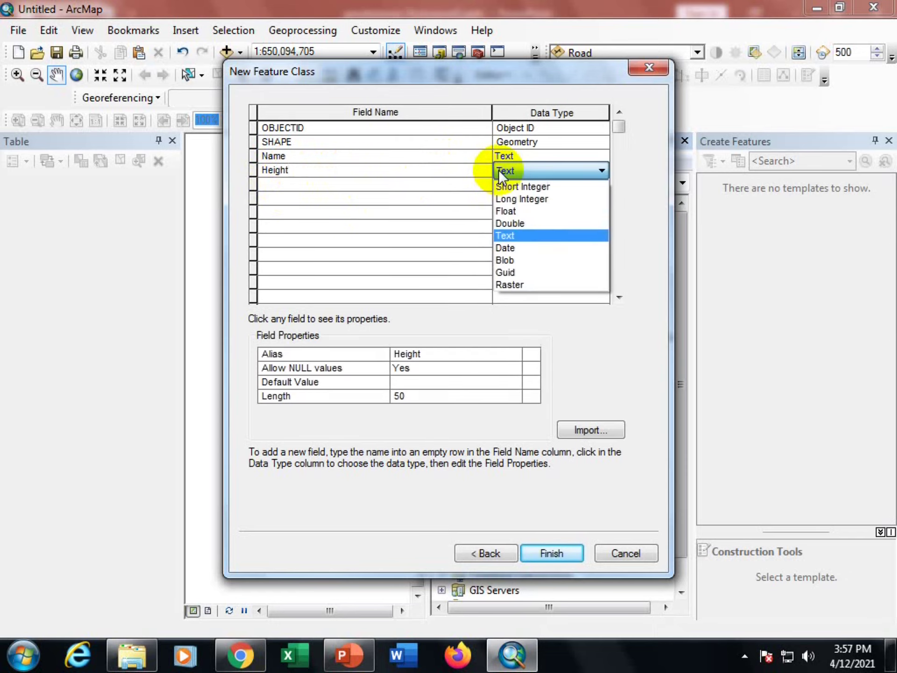
pyautogui.click(556, 182)
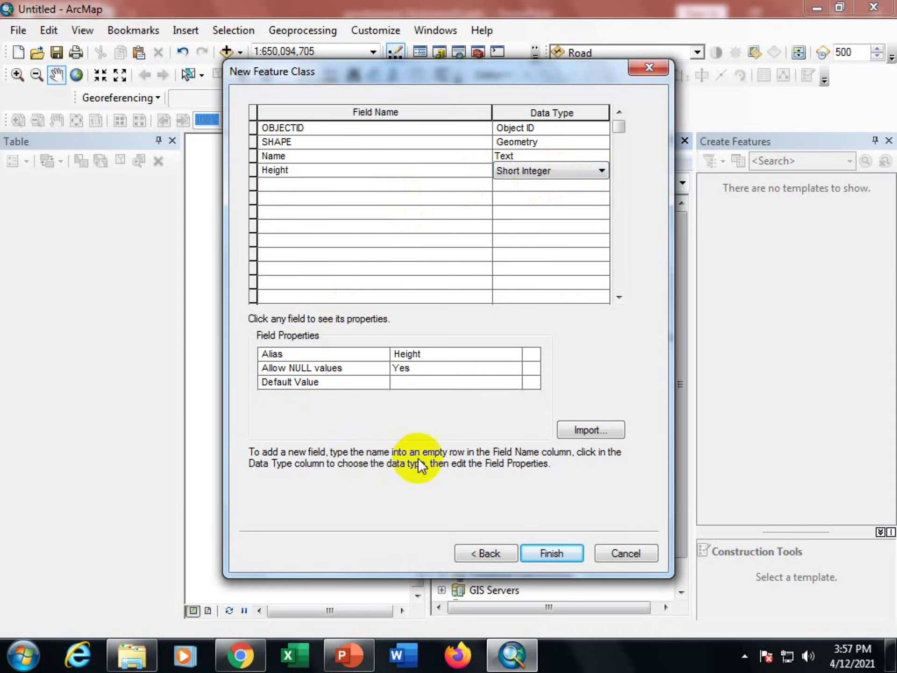
pyautogui.click(561, 556)
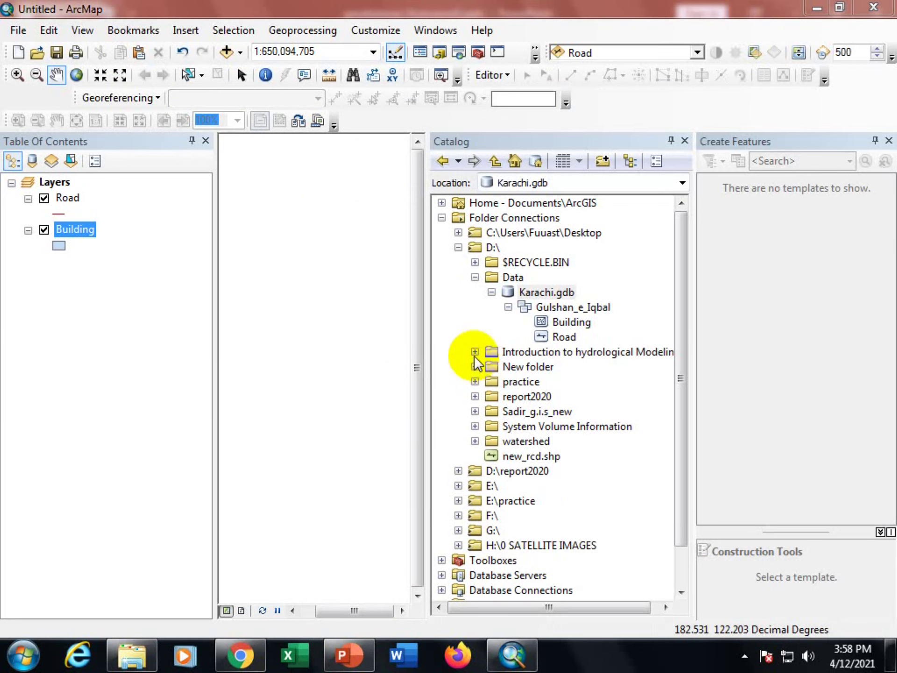
# Review the columns in the Building layer's attribute table, including Height and SHAPE_Length, and close the table.
pyautogui.doubleClick(74, 232)
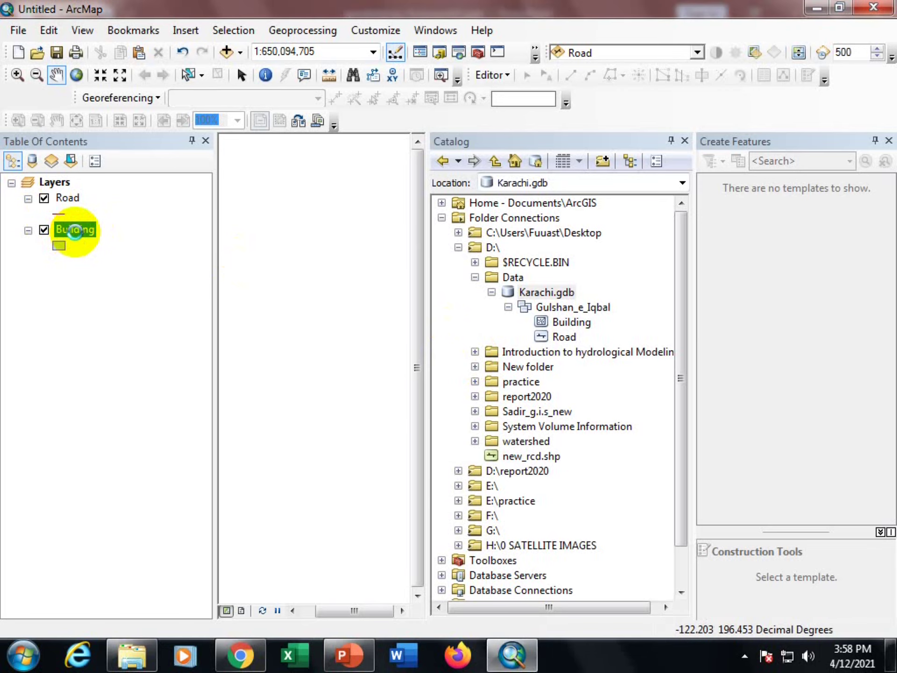
pyautogui.rightClick(74, 230)
pyautogui.click(110, 281)
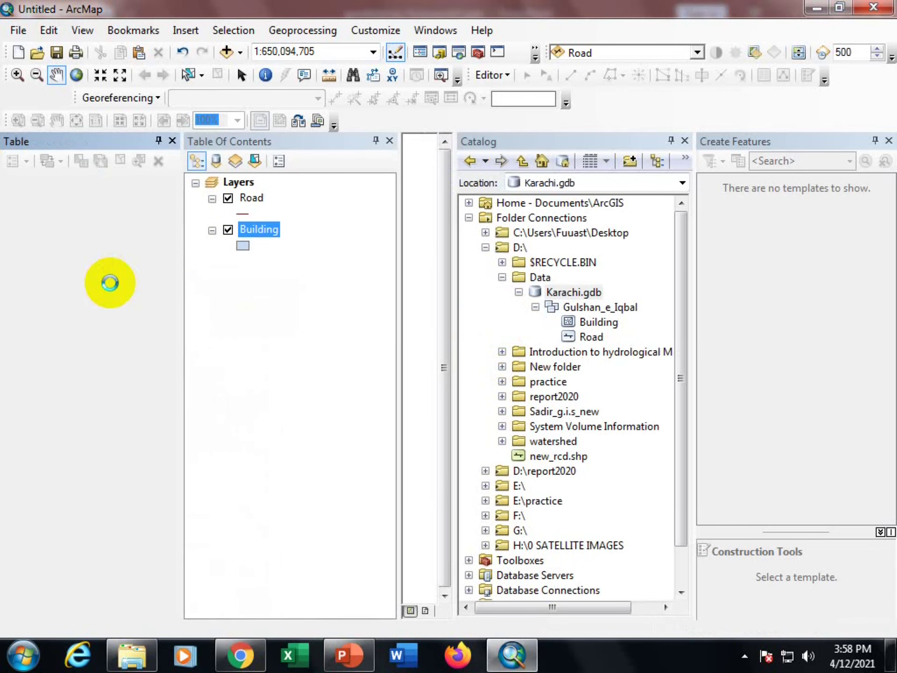
pyautogui.moveTo(32, 546); pyautogui.dragTo(105, 546)
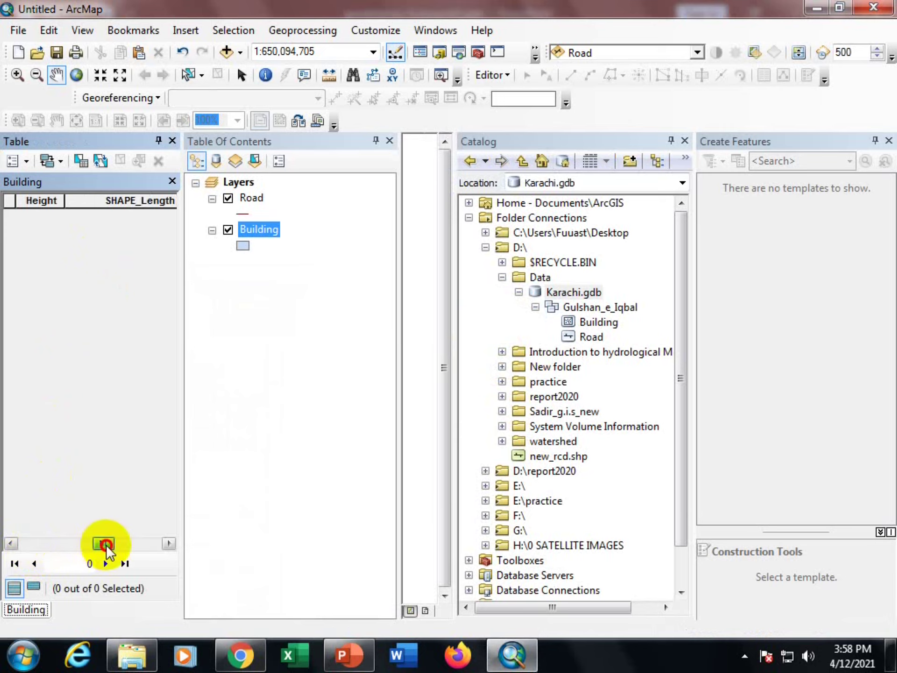
pyautogui.moveTo(106, 548); pyautogui.dragTo(125, 545)
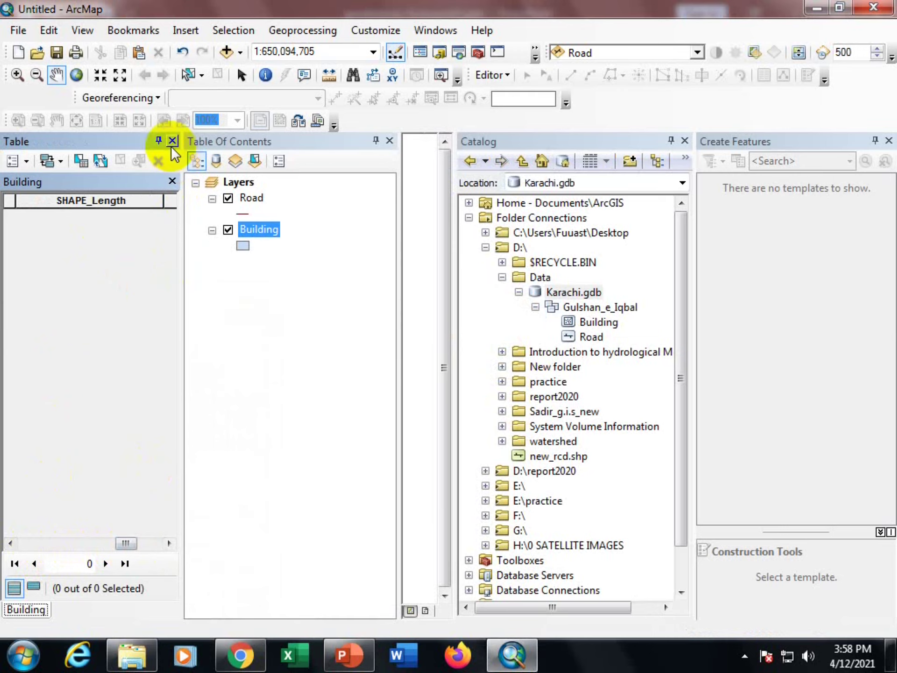
pyautogui.click(173, 141)
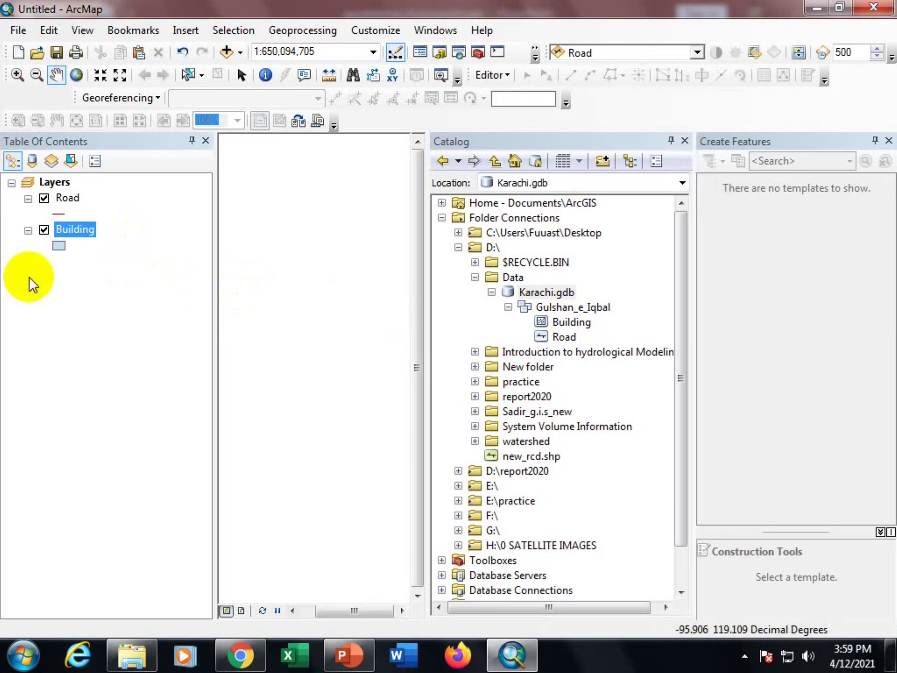
# Check the geometry type and coordinate system in the Building layer's source properties, and close them without changes.
pyautogui.click(531, 290)
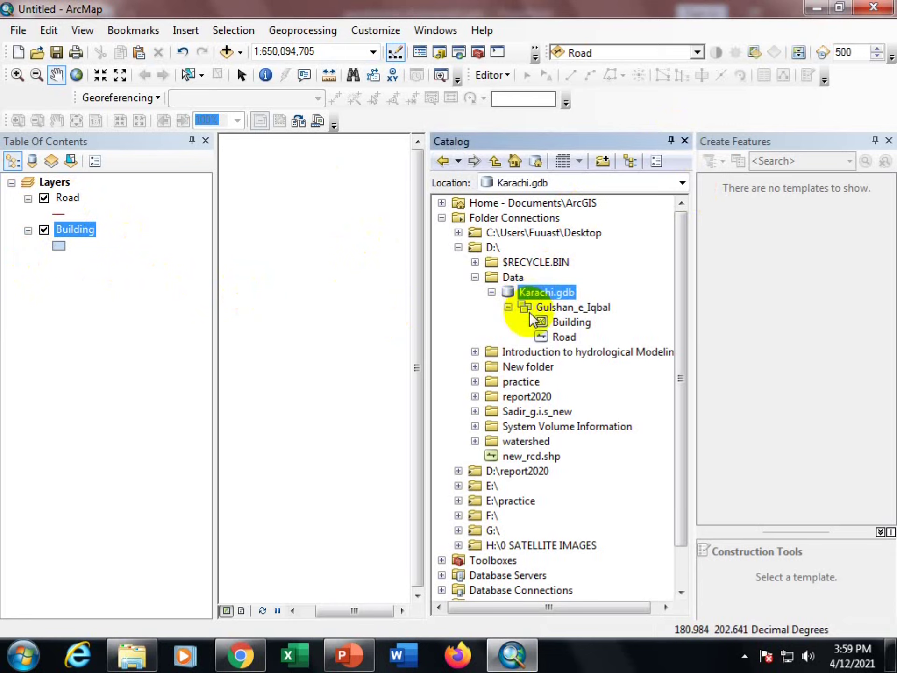
pyautogui.rightClick(84, 228)
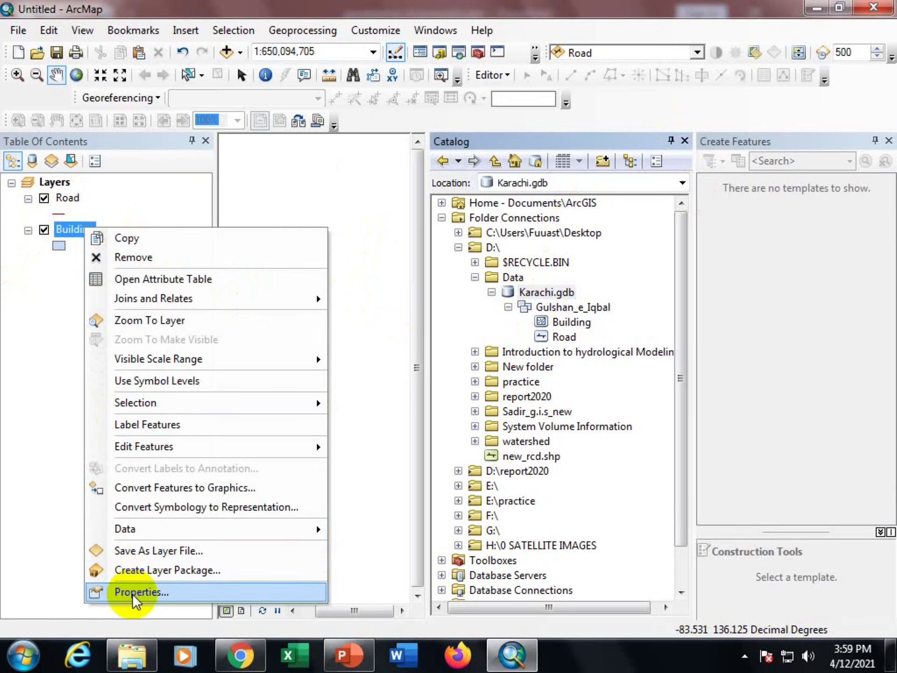
pyautogui.click(135, 593)
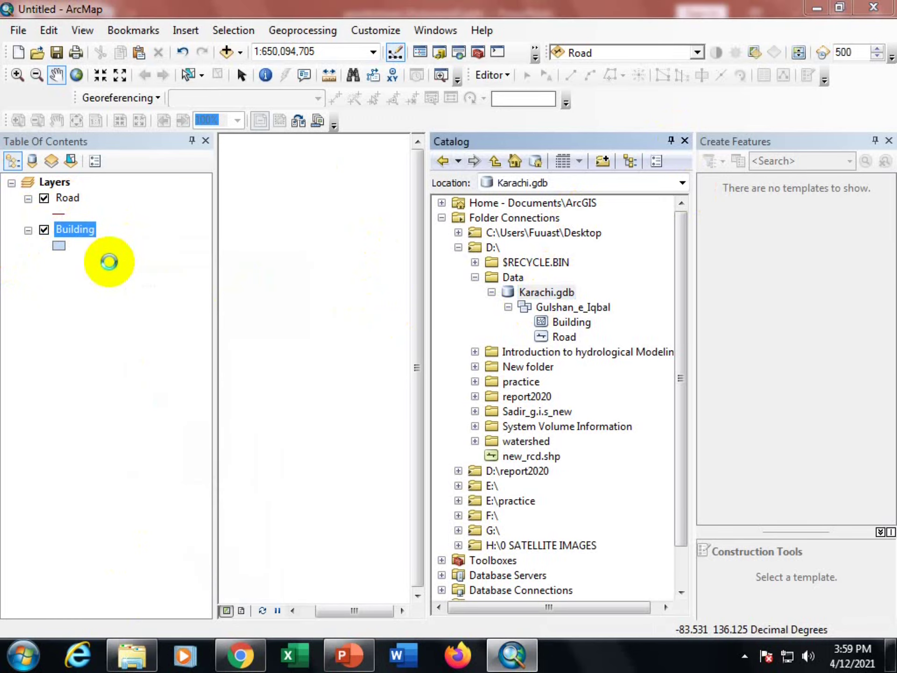
pyautogui.click(190, 129)
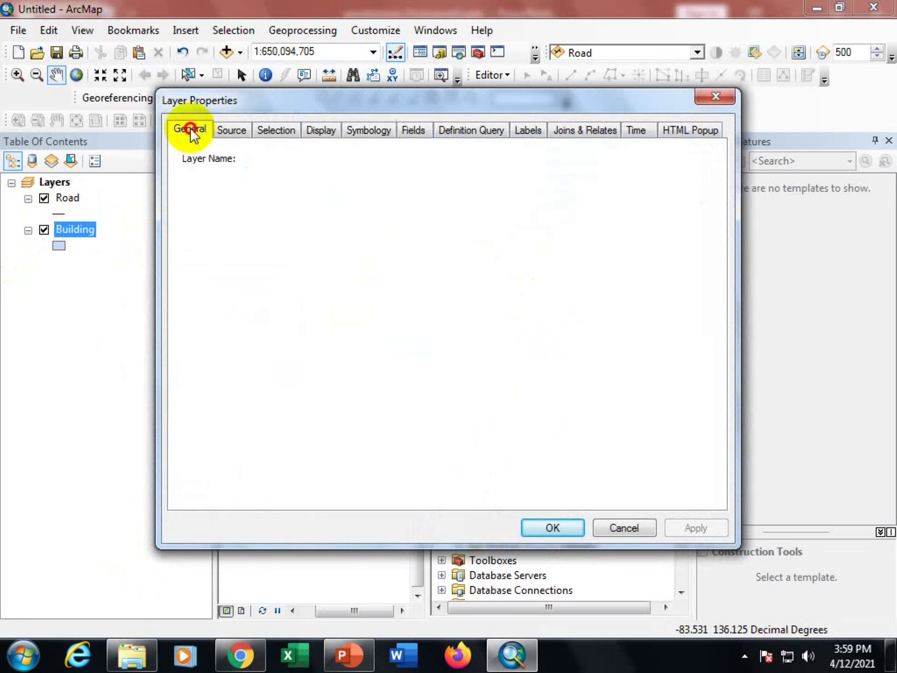
pyautogui.click(230, 129)
pyautogui.moveTo(592, 280); pyautogui.dragTo(588, 310)
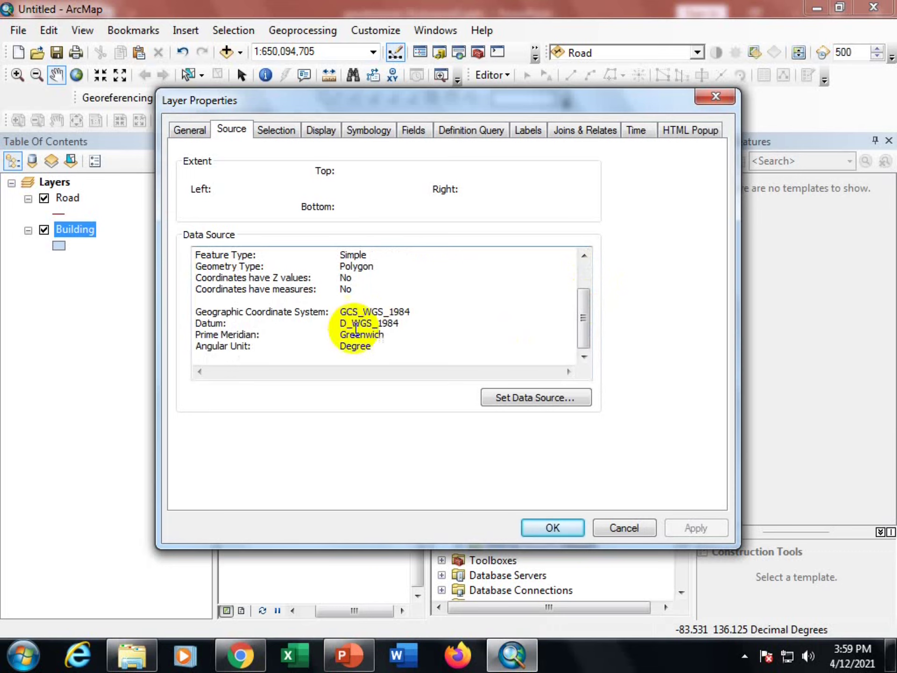
pyautogui.moveTo(341, 315); pyautogui.dragTo(401, 358)
pyautogui.click(635, 532)
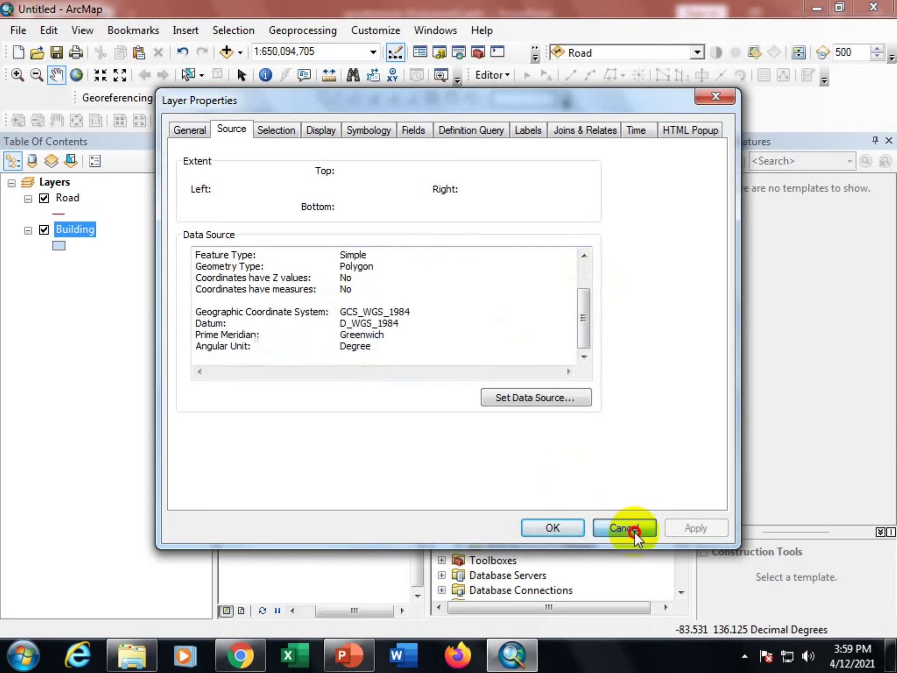
# Close the Catalog window and zoom the World Imagery basemap in on the Karachi area to a scale of 1:200,000.
pyautogui.click(687, 139)
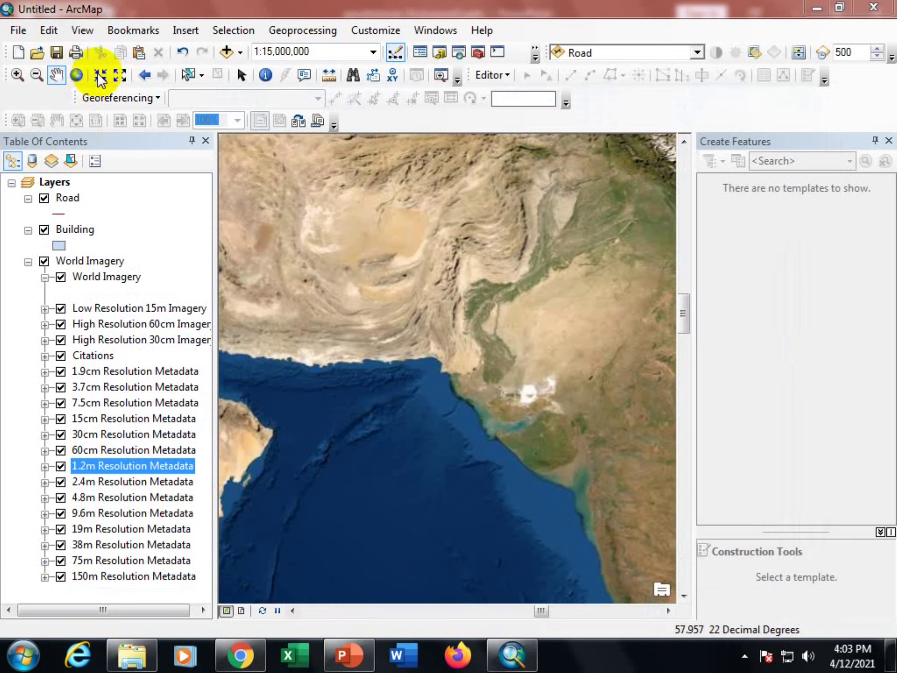
pyautogui.click(99, 75)
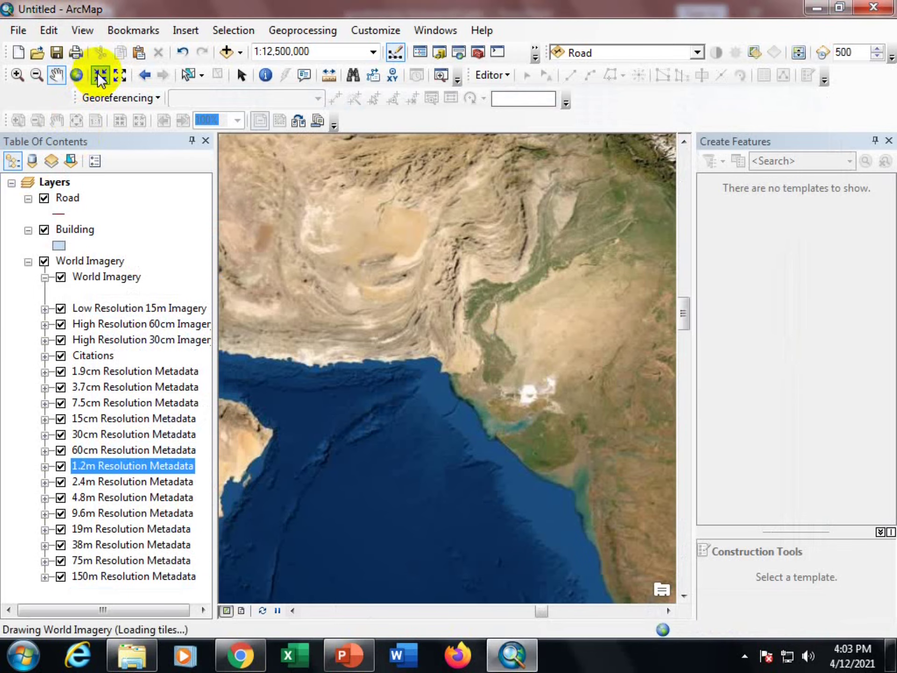
pyautogui.click(98, 73)
pyautogui.click(98, 73)
pyautogui.click(99, 74)
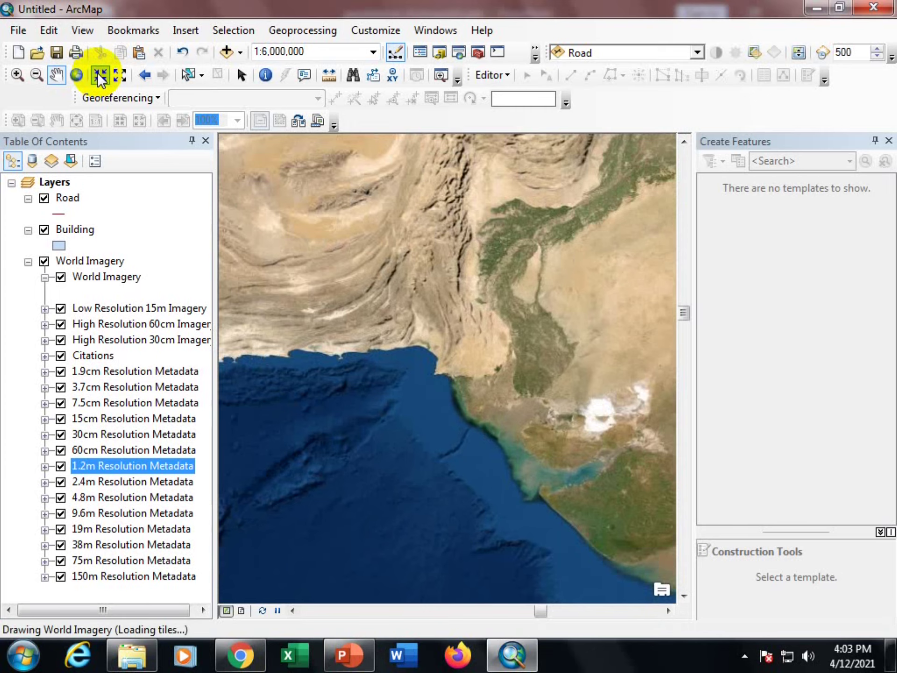
pyautogui.click(97, 73)
pyautogui.click(98, 73)
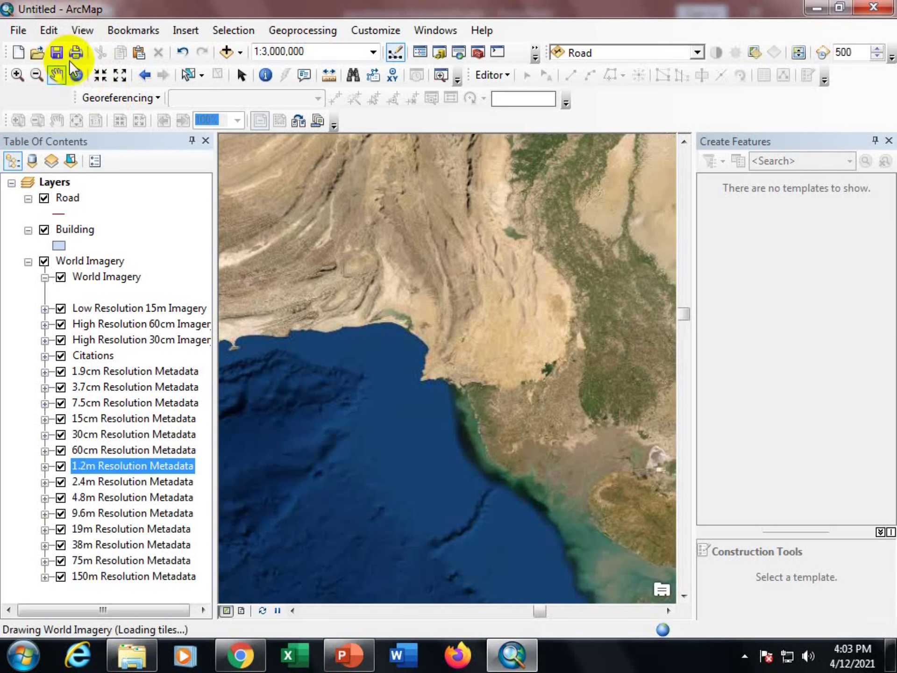
pyautogui.click(99, 74)
pyautogui.click(100, 75)
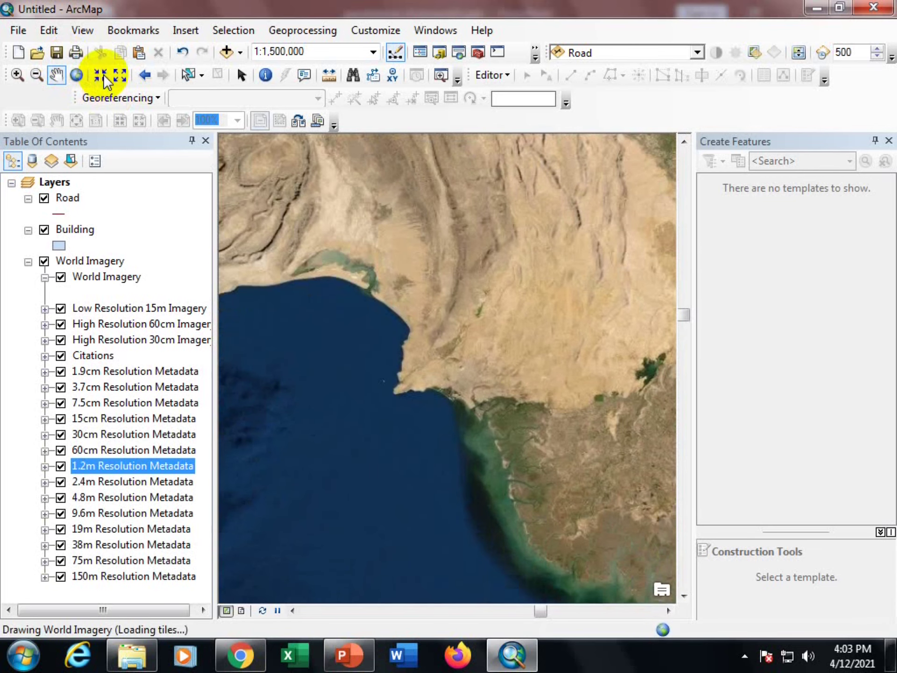
pyautogui.click(103, 74)
pyautogui.click(102, 74)
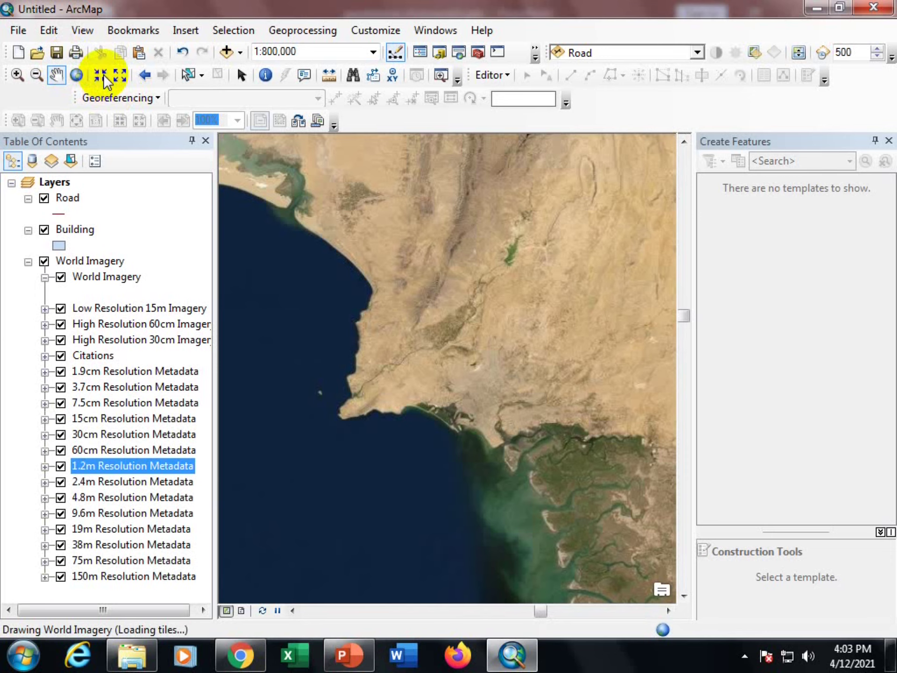
pyautogui.click(103, 74)
pyautogui.click(103, 73)
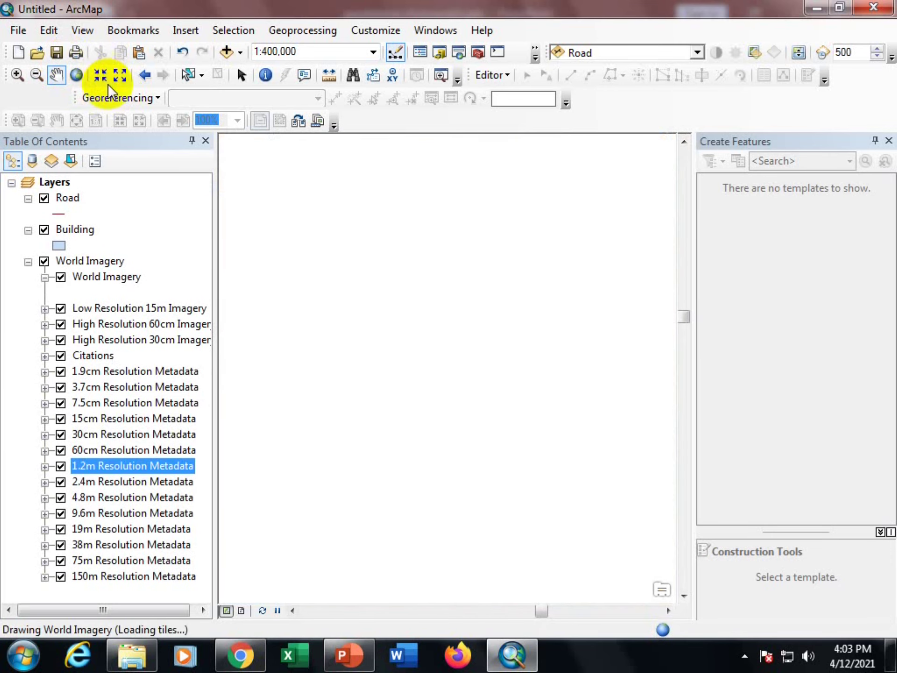
pyautogui.click(106, 80)
pyautogui.moveTo(342, 669)
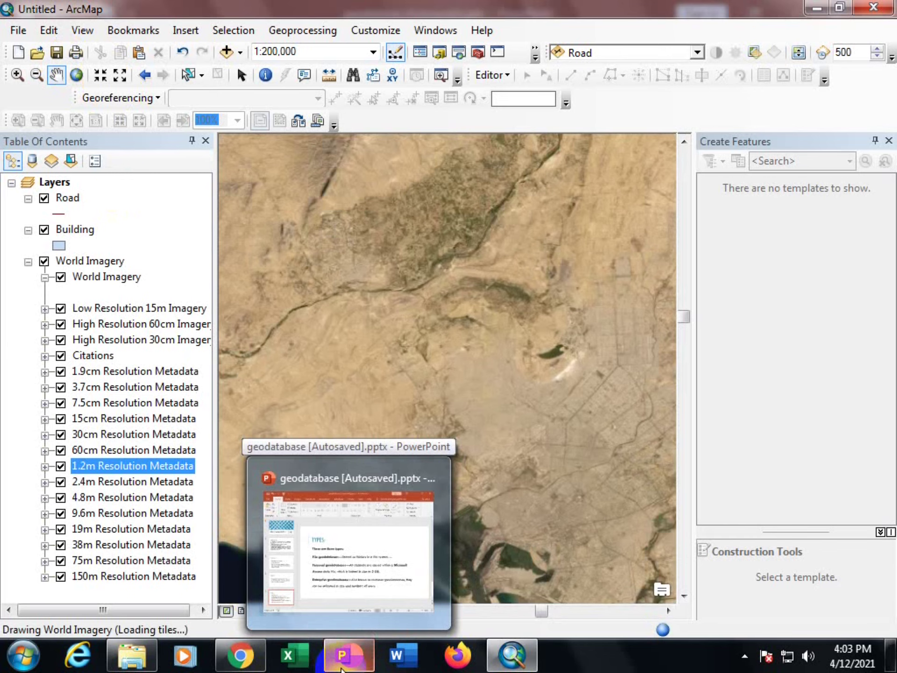
# Zoom the World Imagery basemap in on Karachi's densely built-up area to a scale of 1:8,000.
pyautogui.scroll(2, 442, 369)
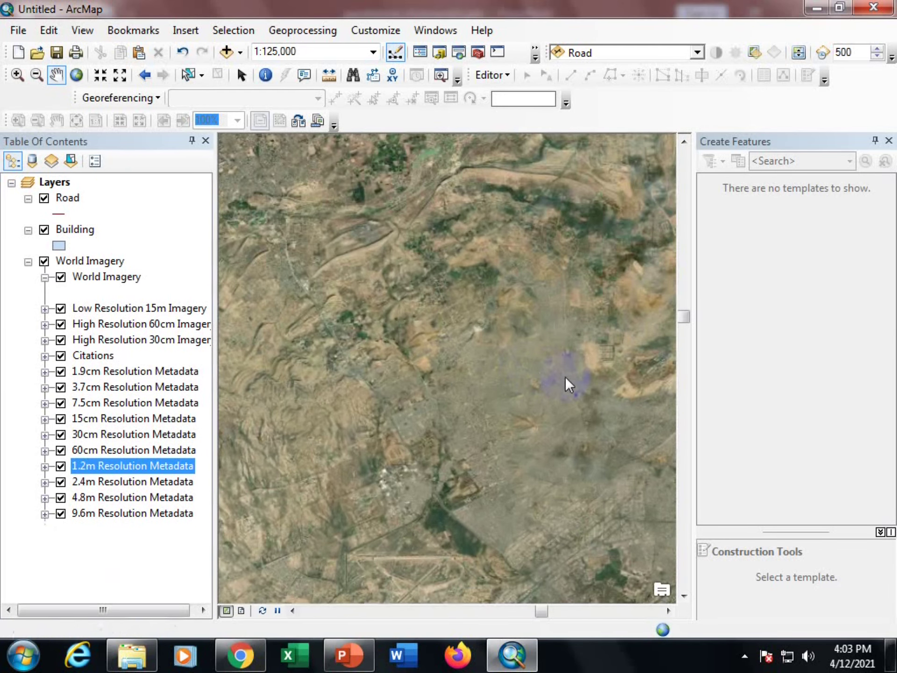
pyautogui.scroll(1, 560, 450)
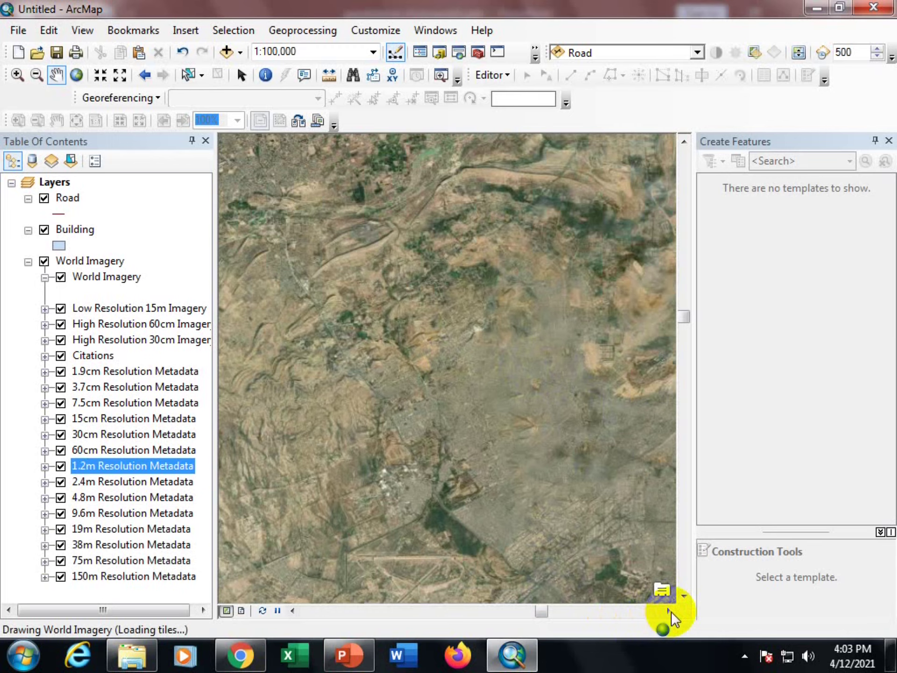
pyautogui.scroll(1, 671, 611)
pyautogui.scroll(1, 574, 507)
pyautogui.scroll(1, 548, 494)
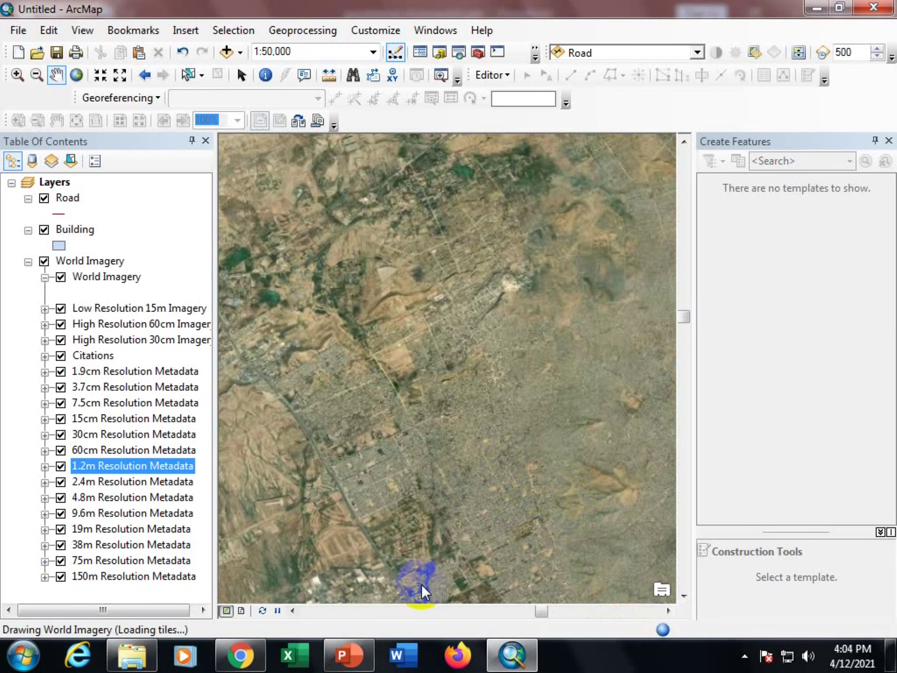
pyautogui.scroll(6, 421, 584)
pyautogui.scroll(2, 481, 520)
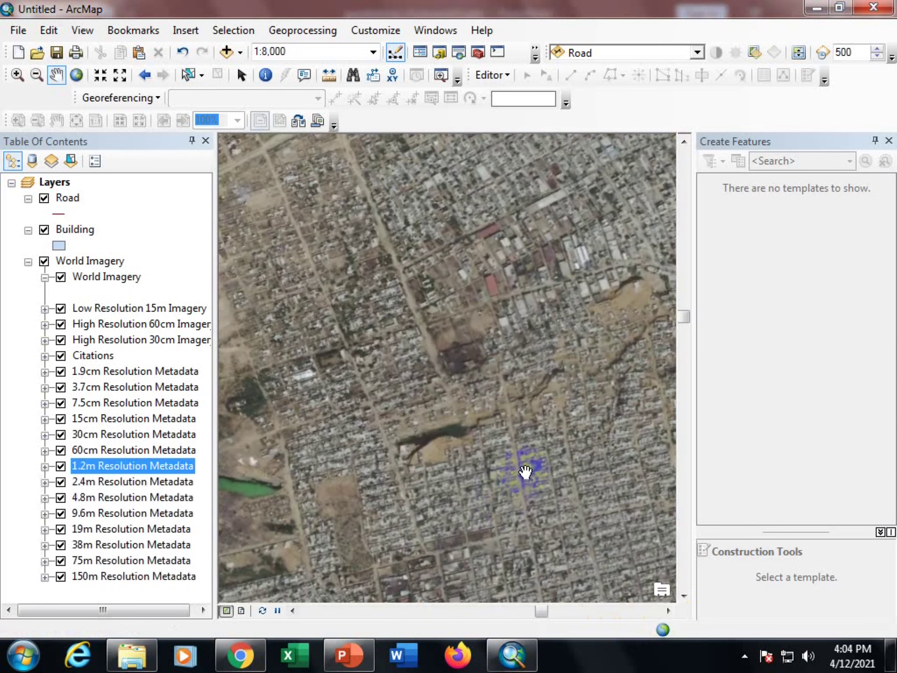
# Examine the streets and built-up blocks southeastward across Karachi at 1:8,000 to look for a suitable main road.
pyautogui.moveTo(524, 471); pyautogui.dragTo(300, 339)
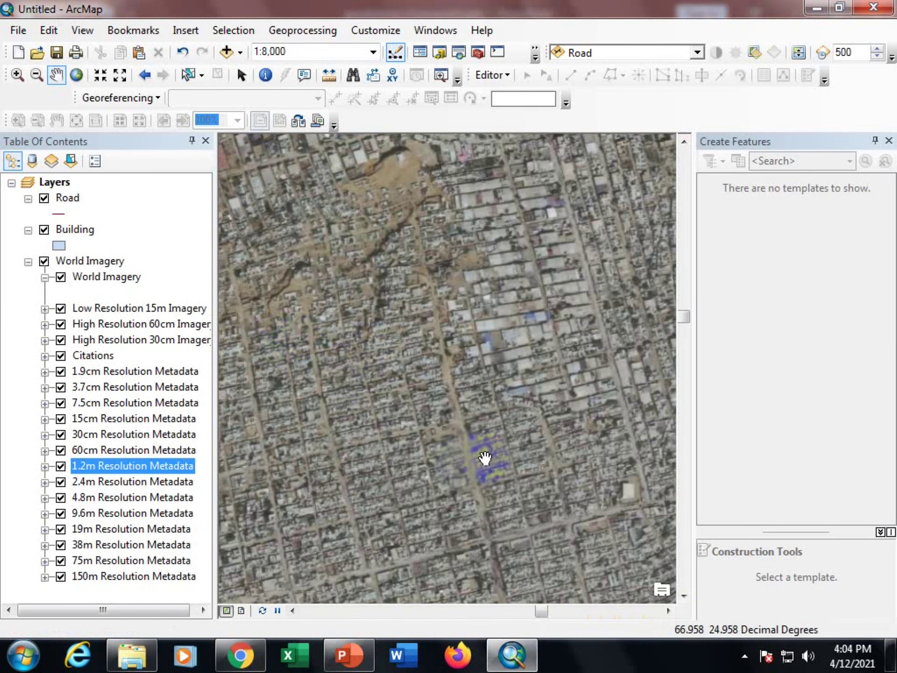
pyautogui.moveTo(577, 452); pyautogui.dragTo(287, 352)
pyautogui.moveTo(457, 408); pyautogui.dragTo(457, 408)
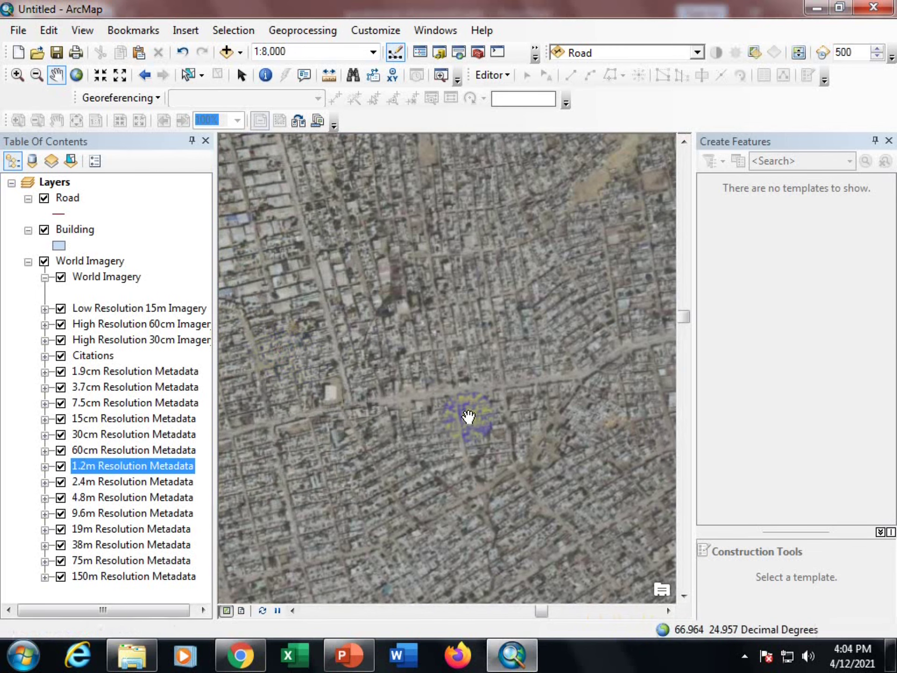
pyautogui.moveTo(561, 448); pyautogui.dragTo(371, 382)
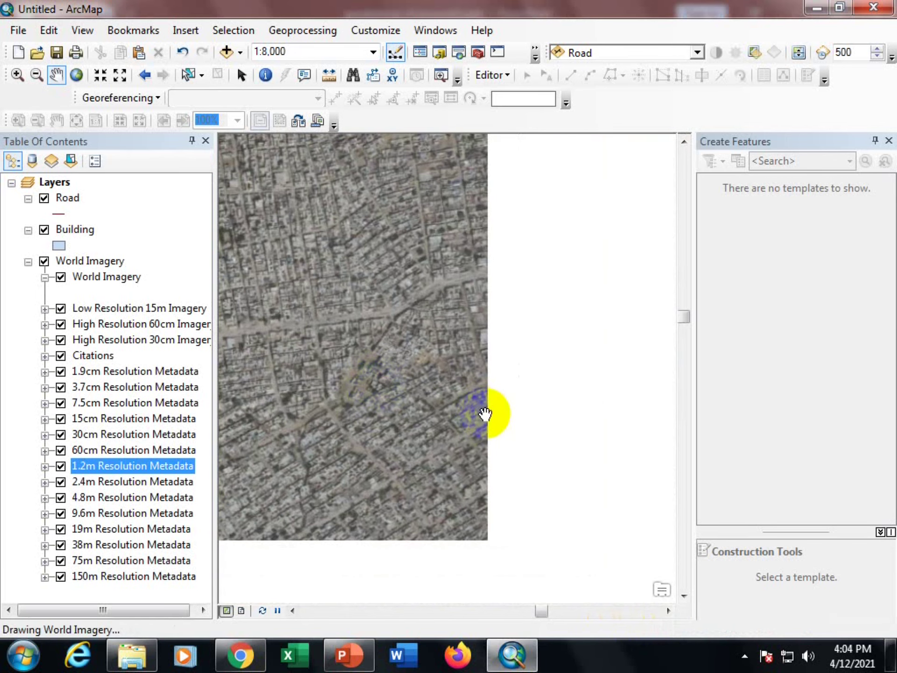
pyautogui.moveTo(599, 410); pyautogui.dragTo(298, 241)
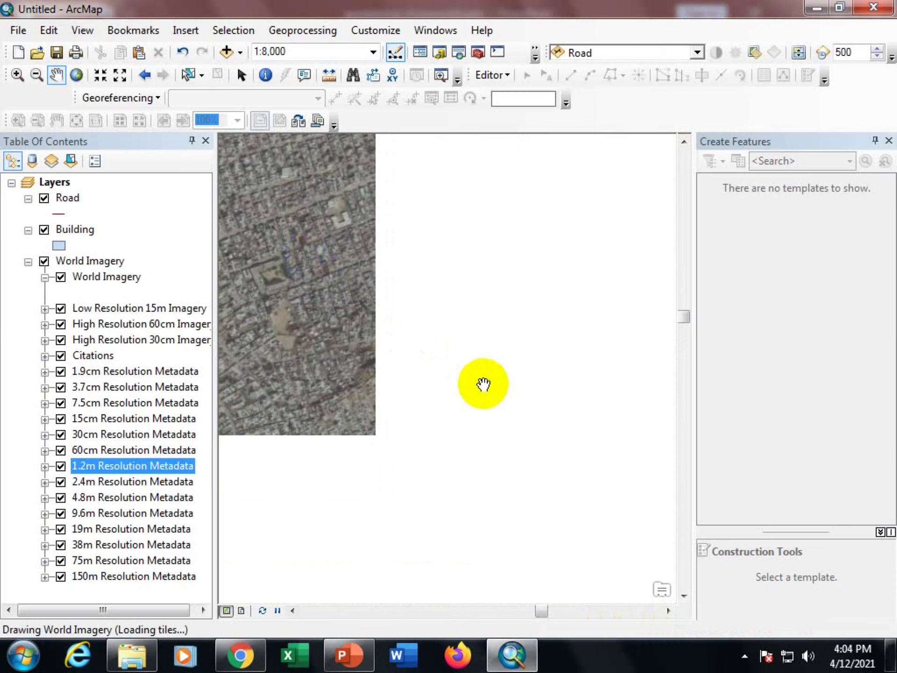
pyautogui.moveTo(585, 397); pyautogui.dragTo(180, 190)
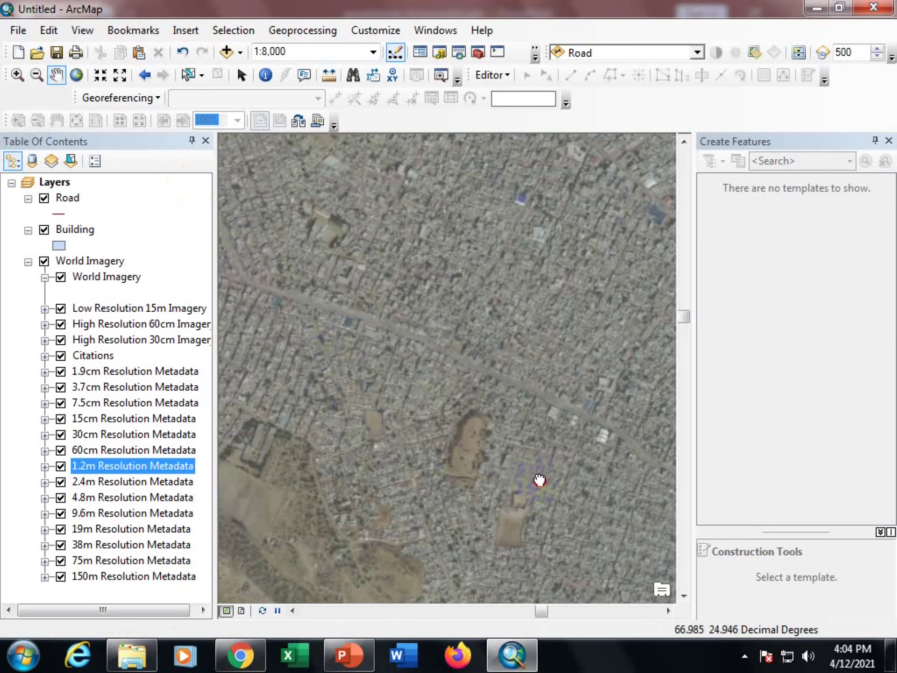
pyautogui.moveTo(537, 480); pyautogui.dragTo(469, 300)
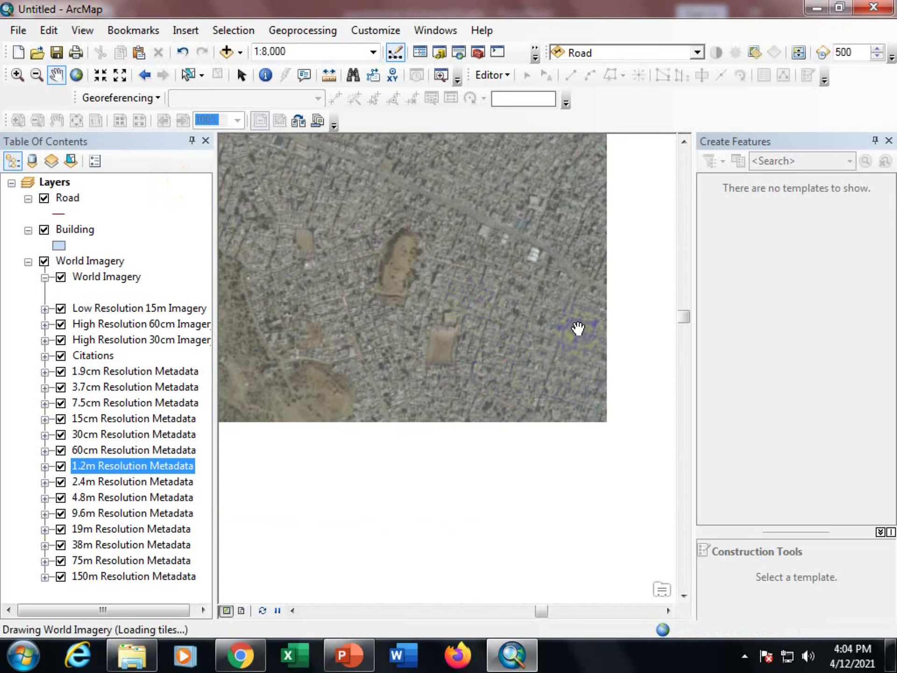
pyautogui.moveTo(558, 367); pyautogui.dragTo(363, 414)
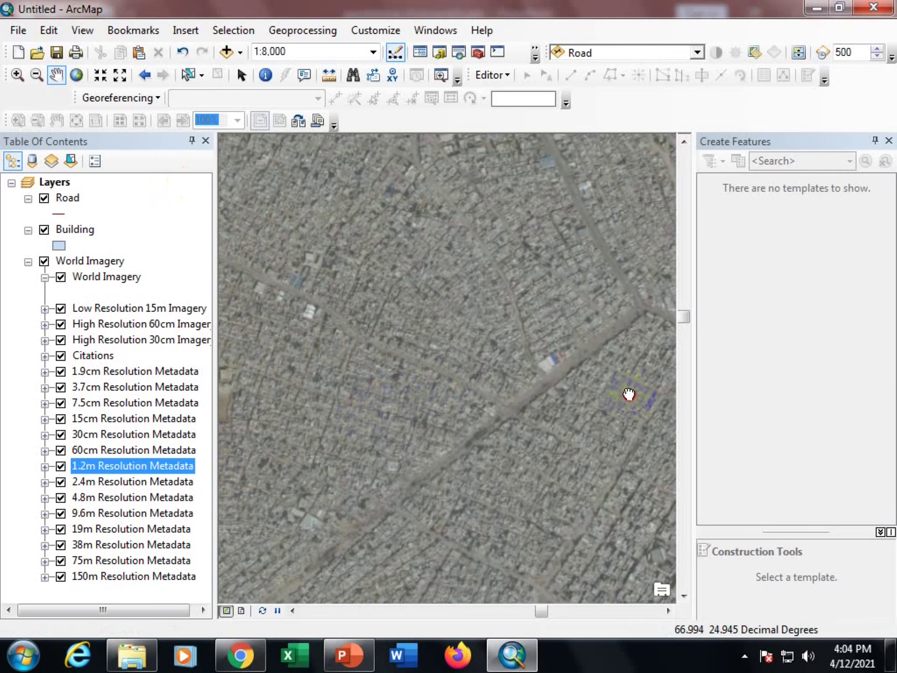
pyautogui.moveTo(629, 393); pyautogui.dragTo(400, 386)
pyautogui.moveTo(594, 402); pyautogui.dragTo(316, 305)
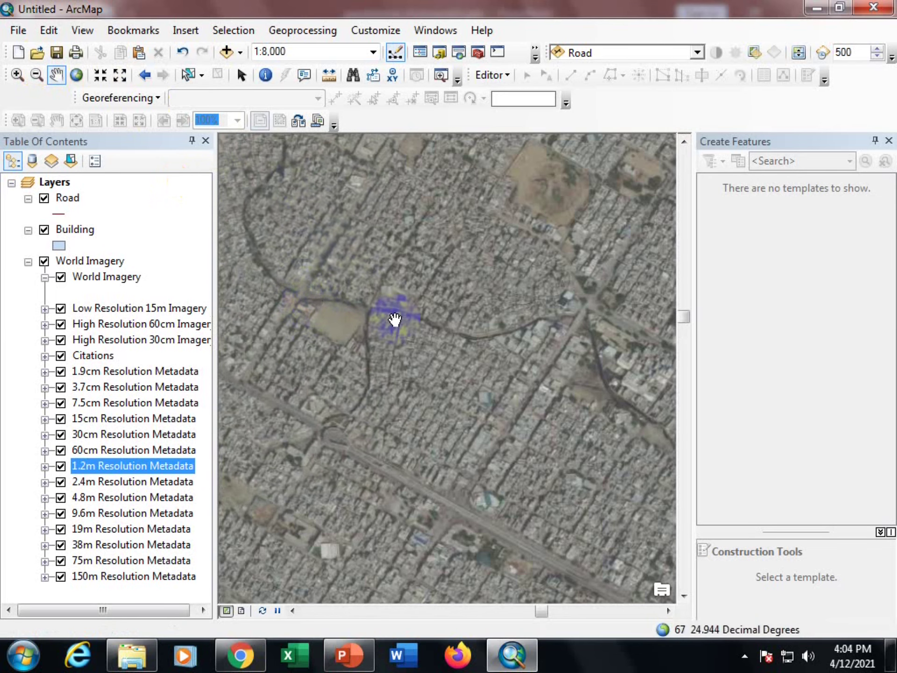
pyautogui.moveTo(560, 394); pyautogui.dragTo(345, 240)
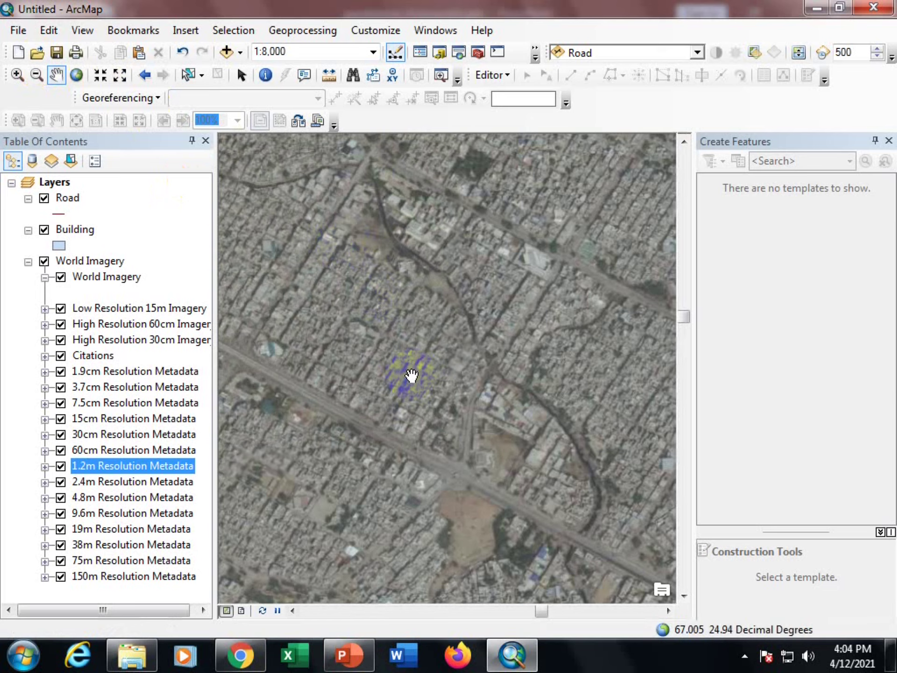
pyautogui.moveTo(525, 467); pyautogui.dragTo(335, 321)
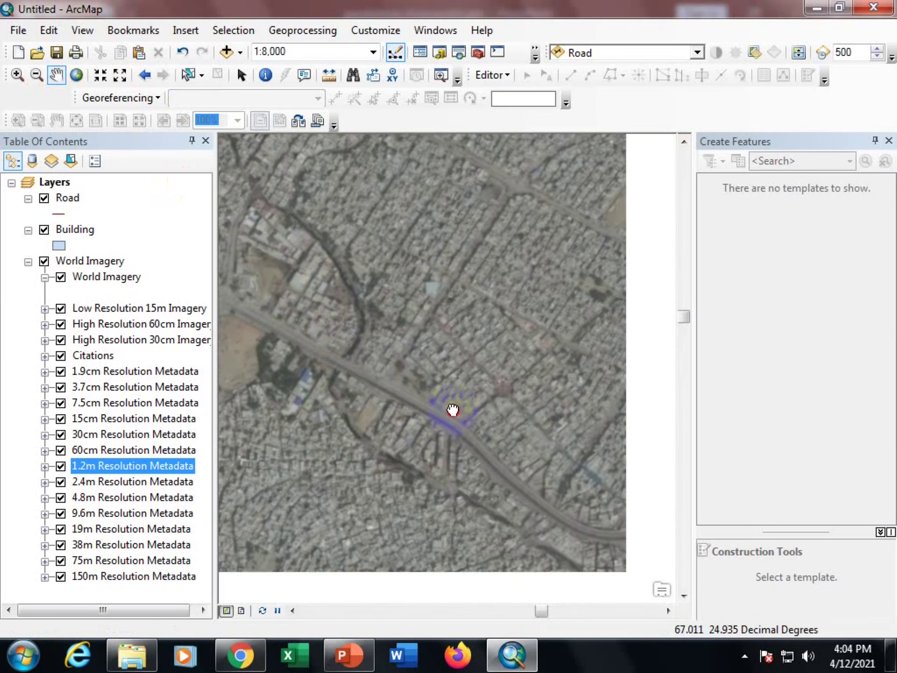
pyautogui.moveTo(453, 411); pyautogui.dragTo(294, 294)
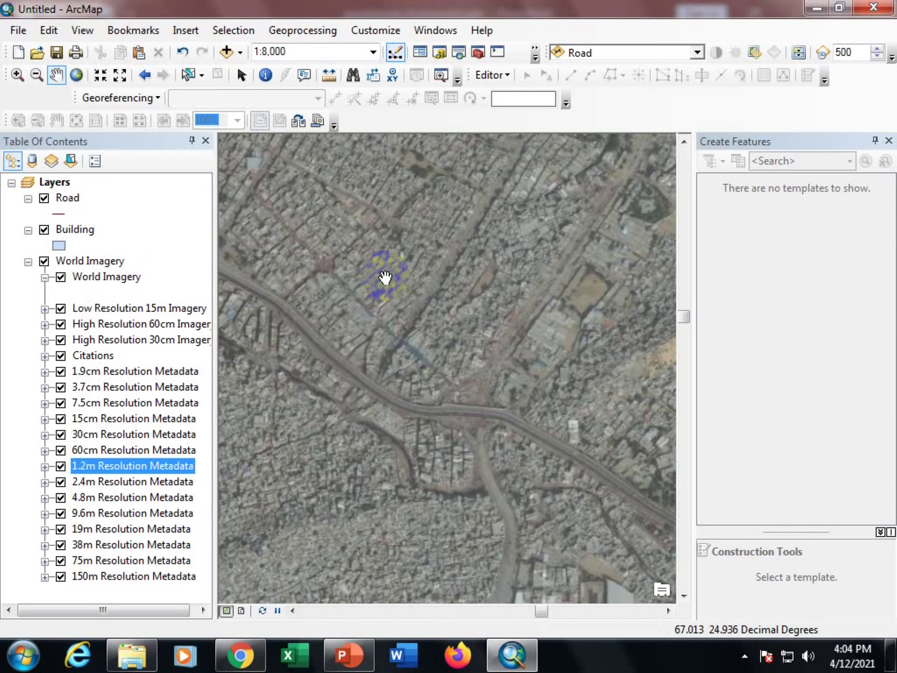
# Frame the diagonal main road and its major intersection near the small dark lake at a scale of 1:12,500.
pyautogui.scroll(-2, 385, 277)
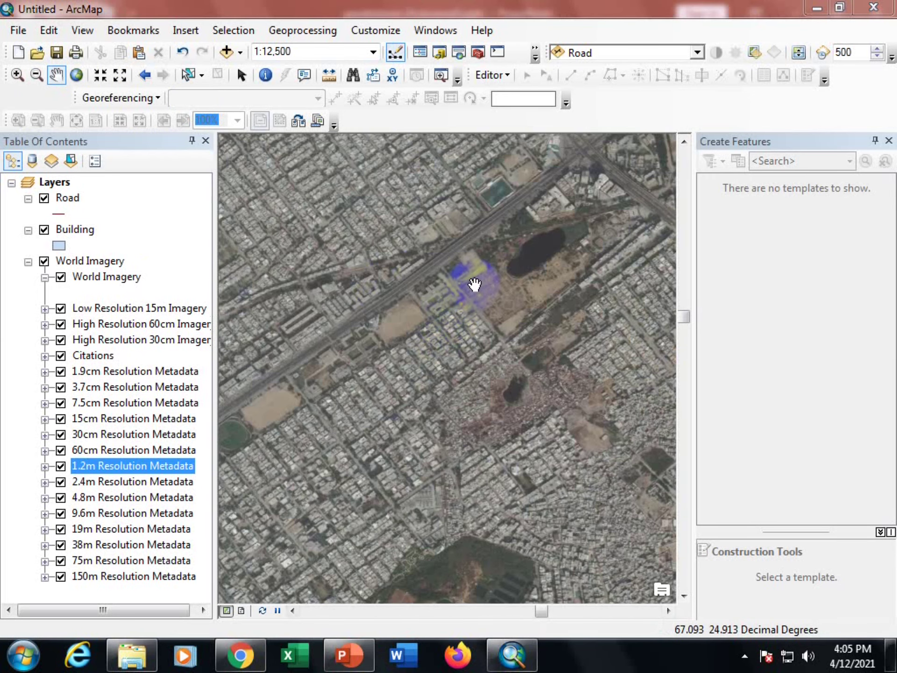
pyautogui.moveTo(430, 278); pyautogui.dragTo(346, 425)
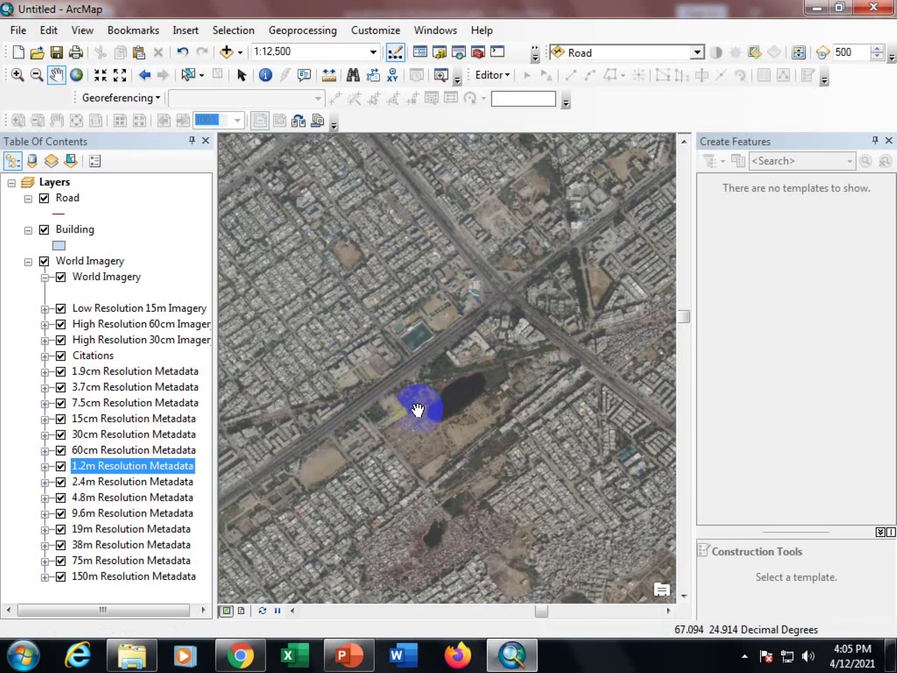
pyautogui.moveTo(325, 462); pyautogui.dragTo(475, 300)
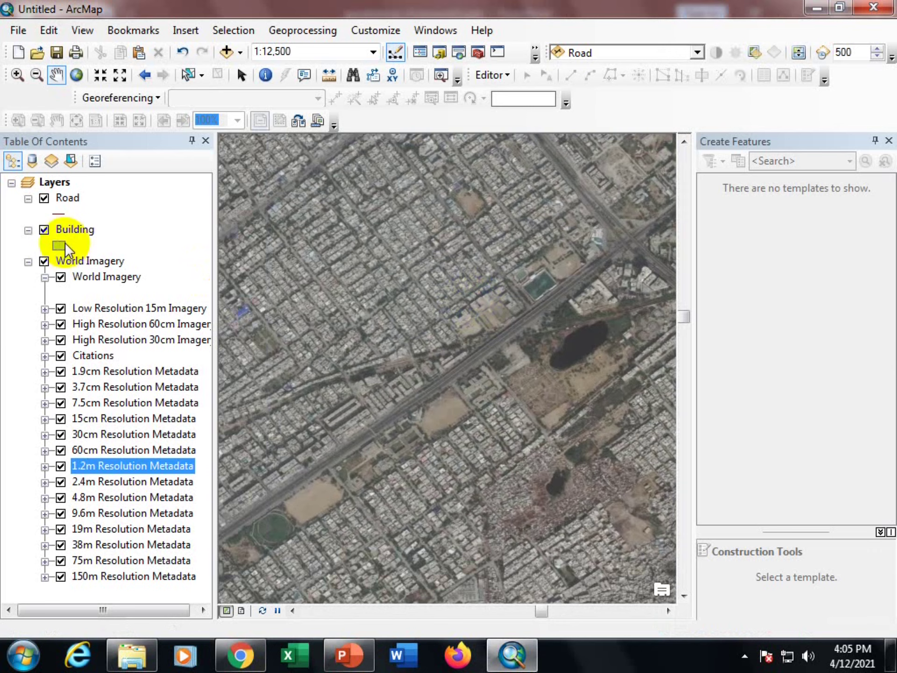
# Start an editing session from the Road layer.
pyautogui.rightClick(69, 194)
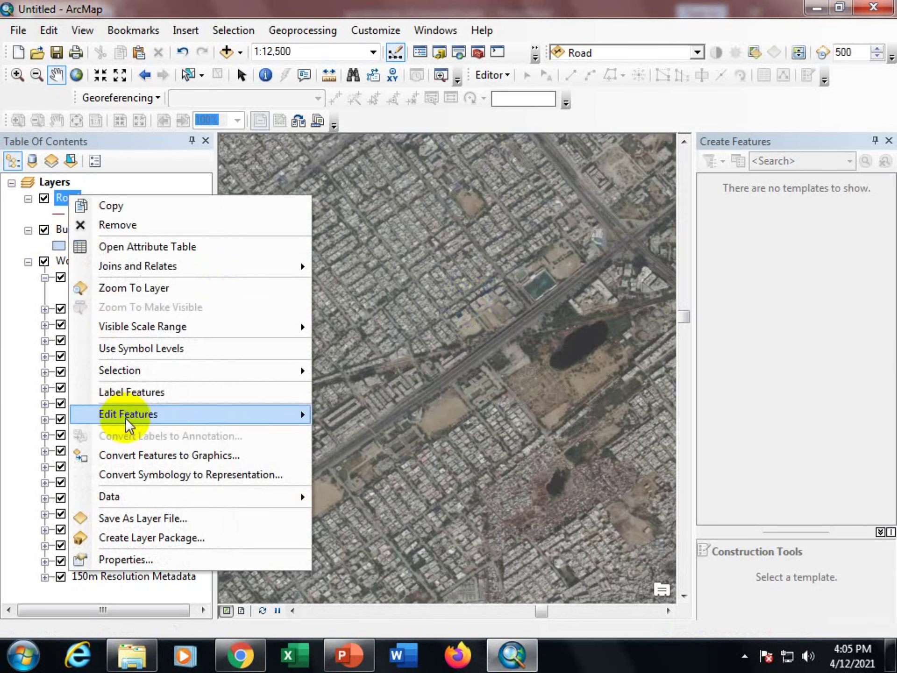
pyautogui.moveTo(128, 423)
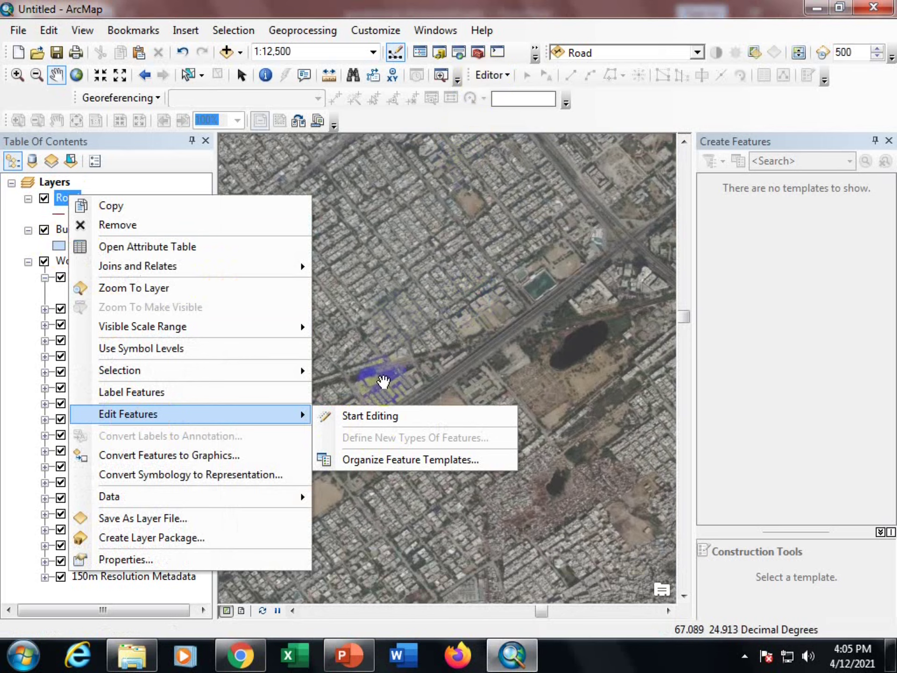
pyautogui.click(366, 420)
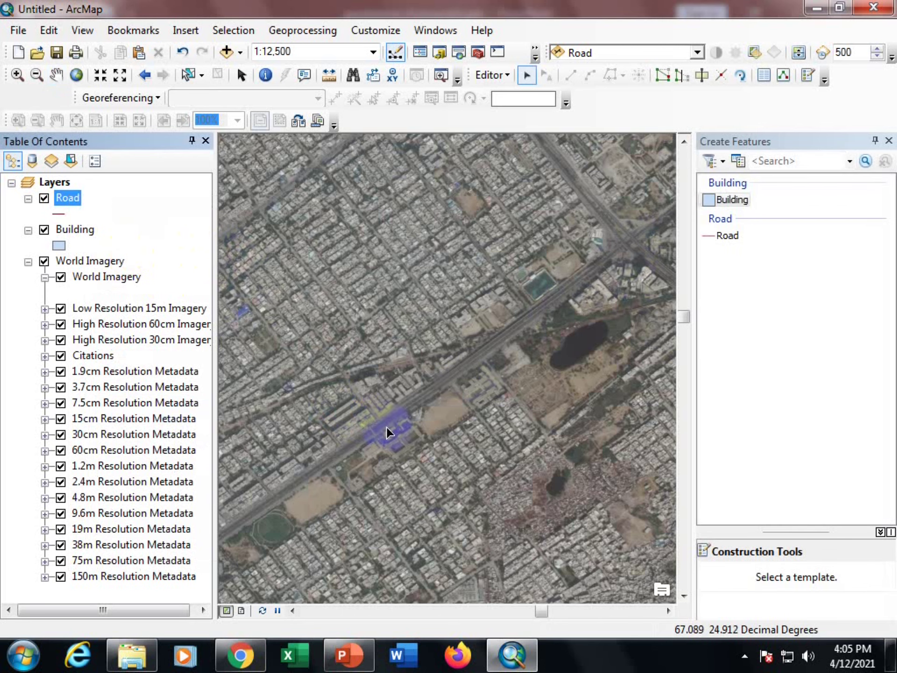
# Digitize a Road line about 0.027 degrees long with the Line tool, following the diagonal main road southwest from the major intersection past the round green ground.
pyautogui.click(731, 240)
pyautogui.click(722, 580)
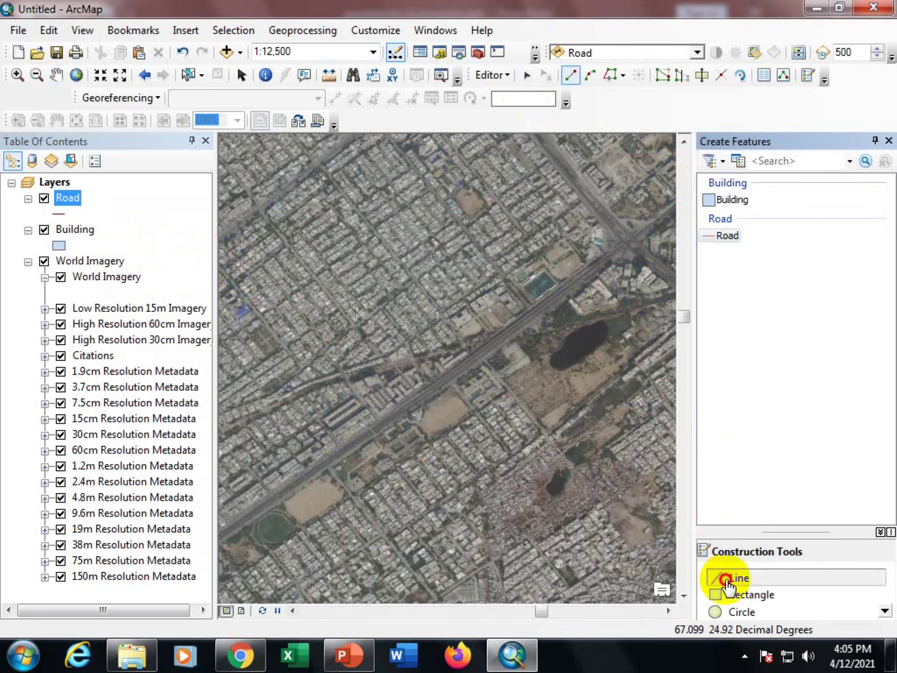
pyautogui.click(630, 240)
pyautogui.doubleClick(535, 314)
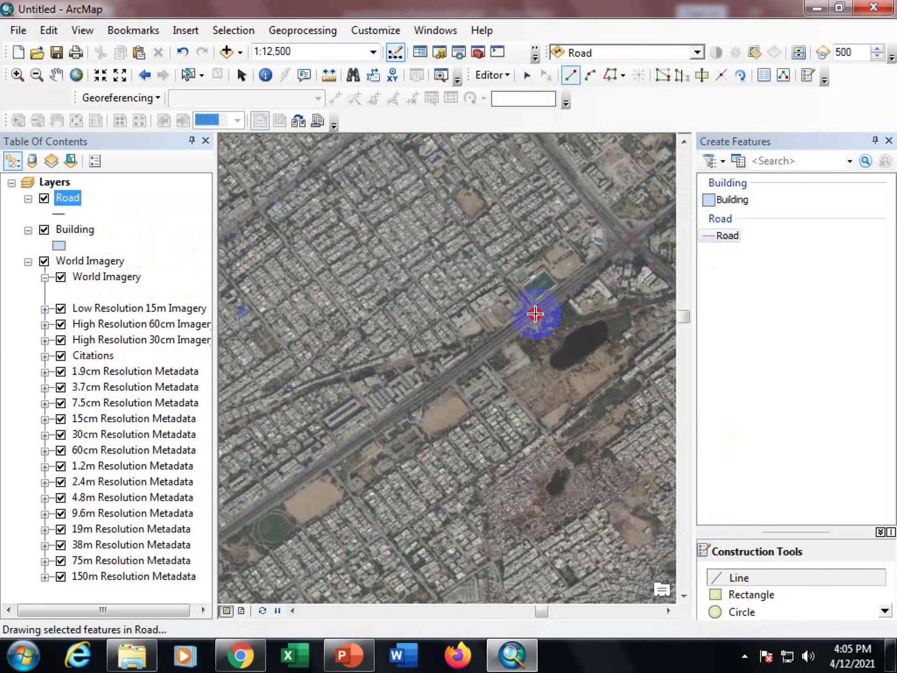
pyautogui.click(375, 434)
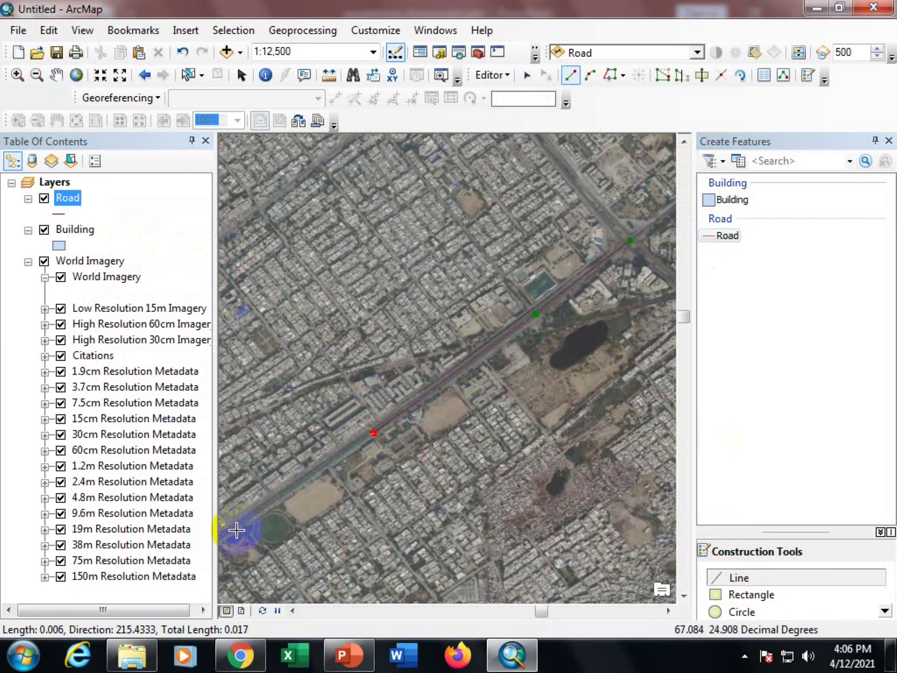
pyautogui.click(231, 528)
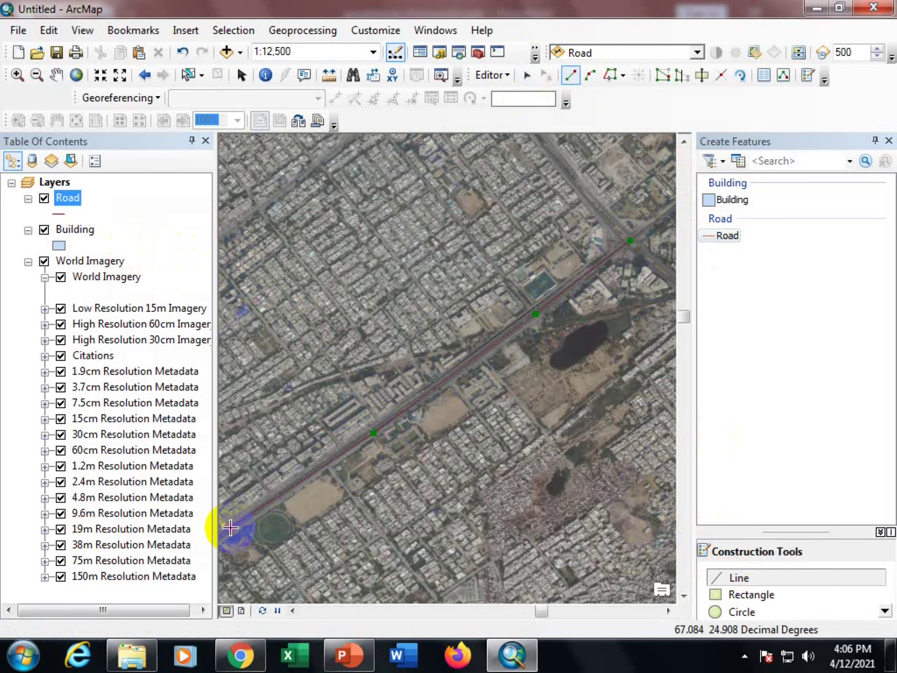
pyautogui.moveTo(232, 527)
pyautogui.mouseDown()
pyautogui.moveTo(336, 386)
pyautogui.moveTo(475, 231)
pyautogui.mouseUp()
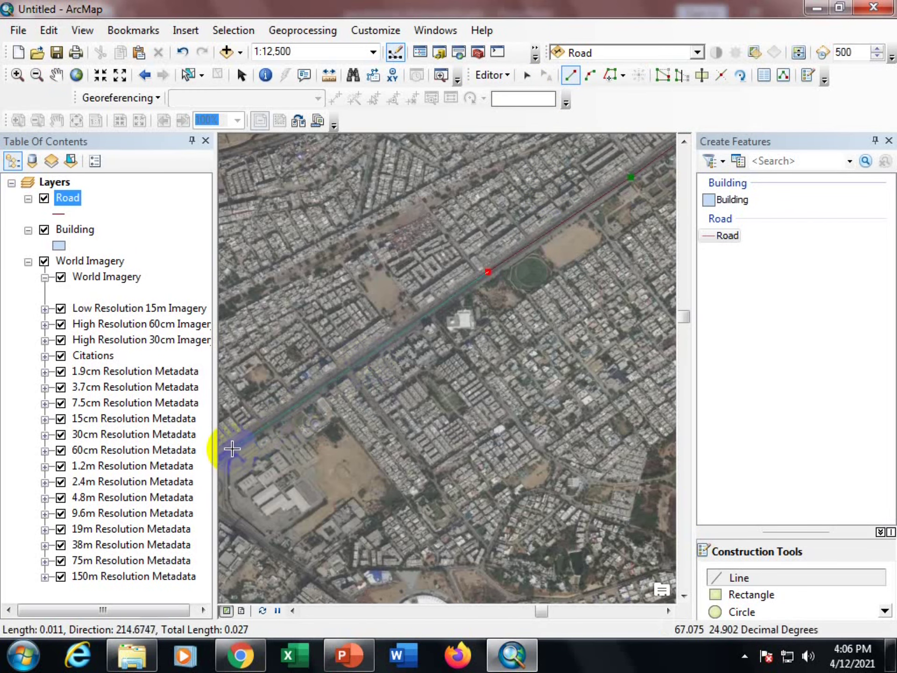
pyautogui.doubleClick(232, 448)
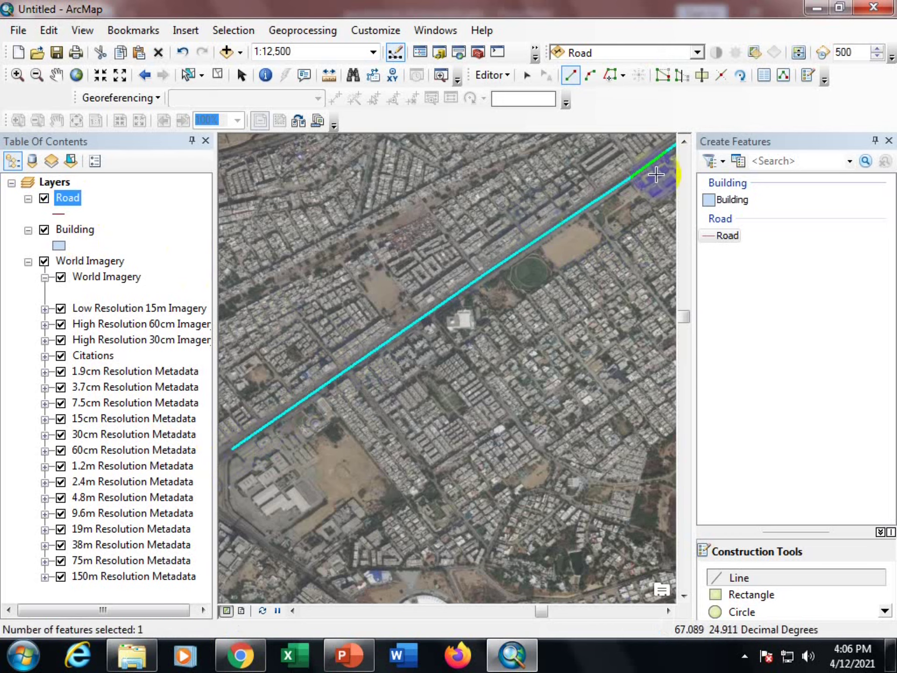
# Review the new line's record in the Road attribute table, including Name and SHAPE_Length, and close the table.
pyautogui.rightClick(66, 198)
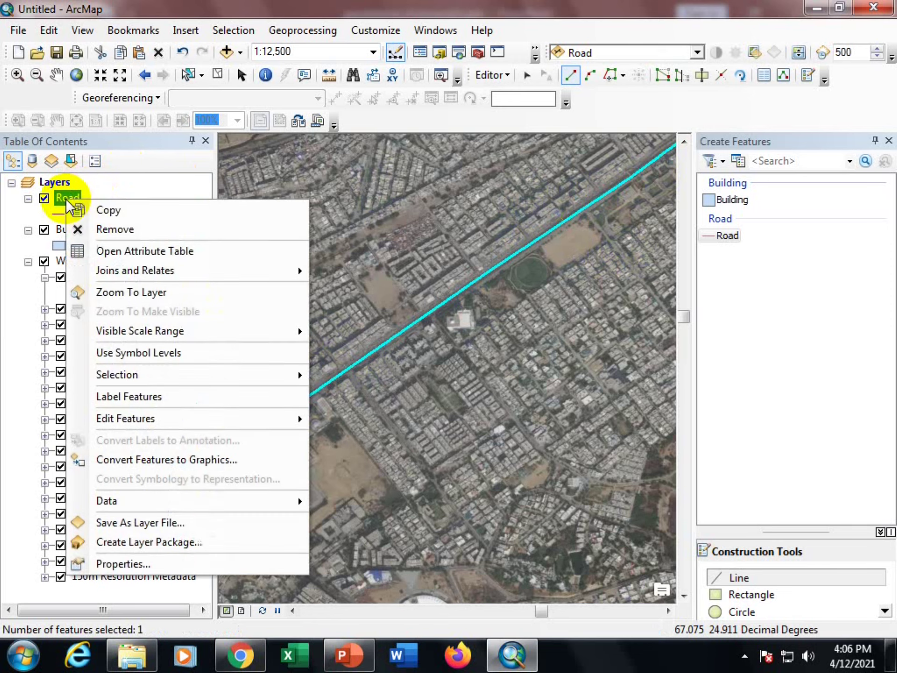
pyautogui.click(96, 253)
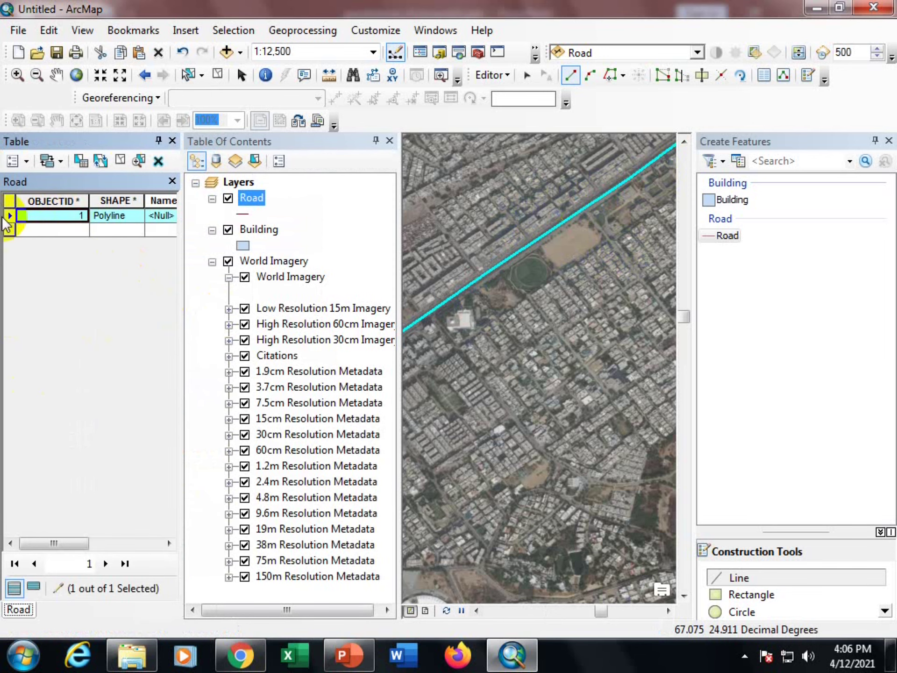
pyautogui.moveTo(51, 543); pyautogui.dragTo(156, 558)
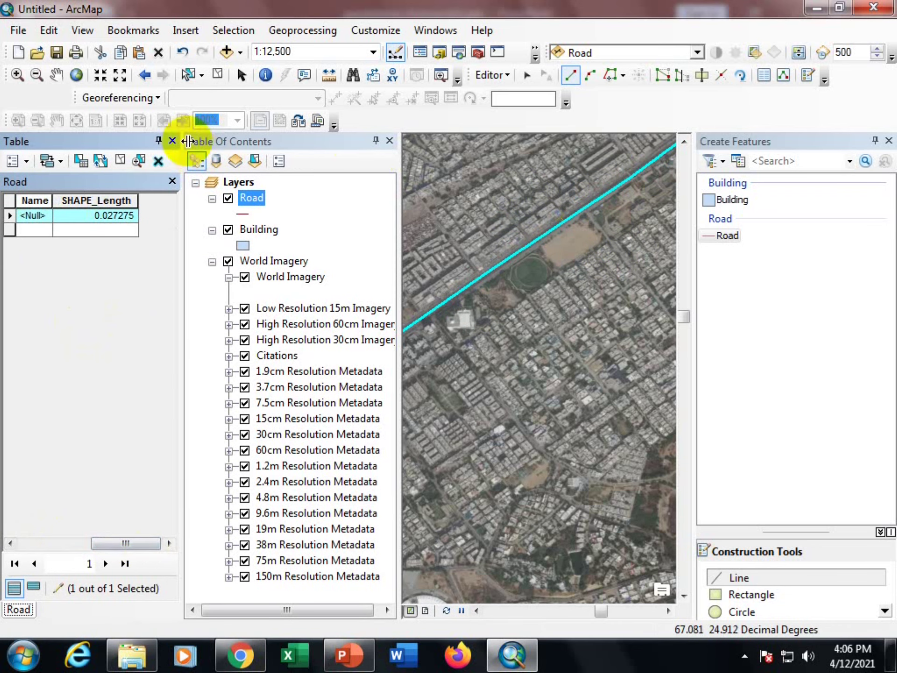
pyautogui.click(173, 139)
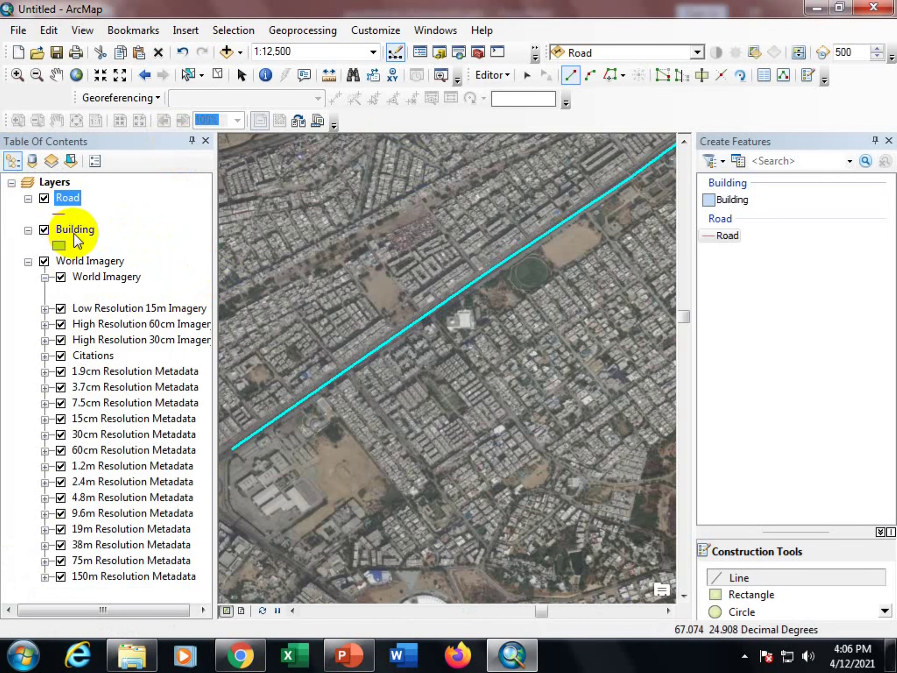
# Choose the Building template with the Polygon tool and frame the large complex beside the road line's southwest end at 1:8,000.
pyautogui.click(74, 230)
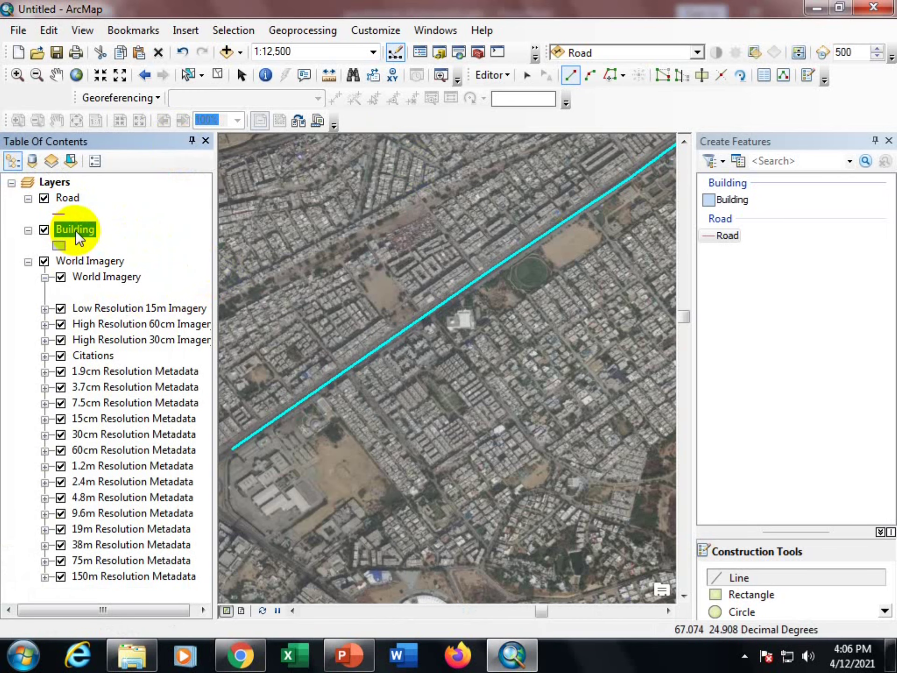
pyautogui.click(728, 201)
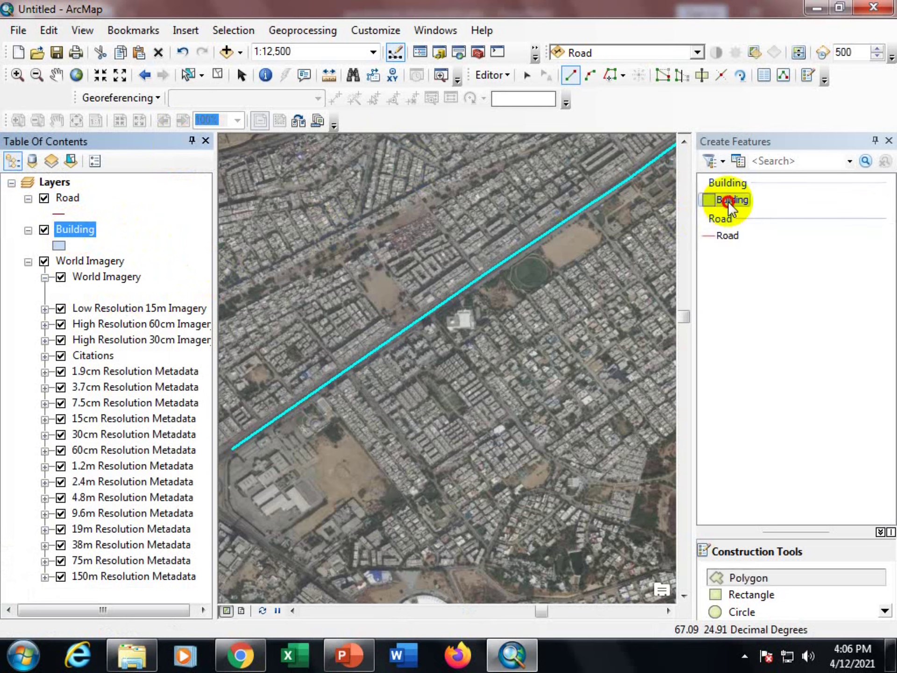
pyautogui.click(730, 572)
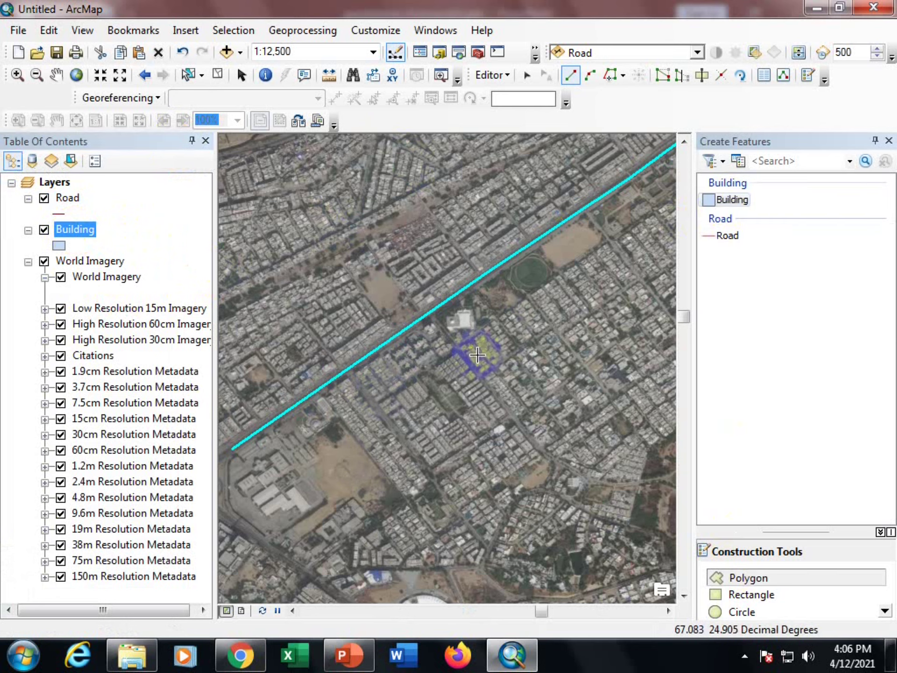
pyautogui.scroll(1, 481, 357)
pyautogui.scroll(1, 482, 357)
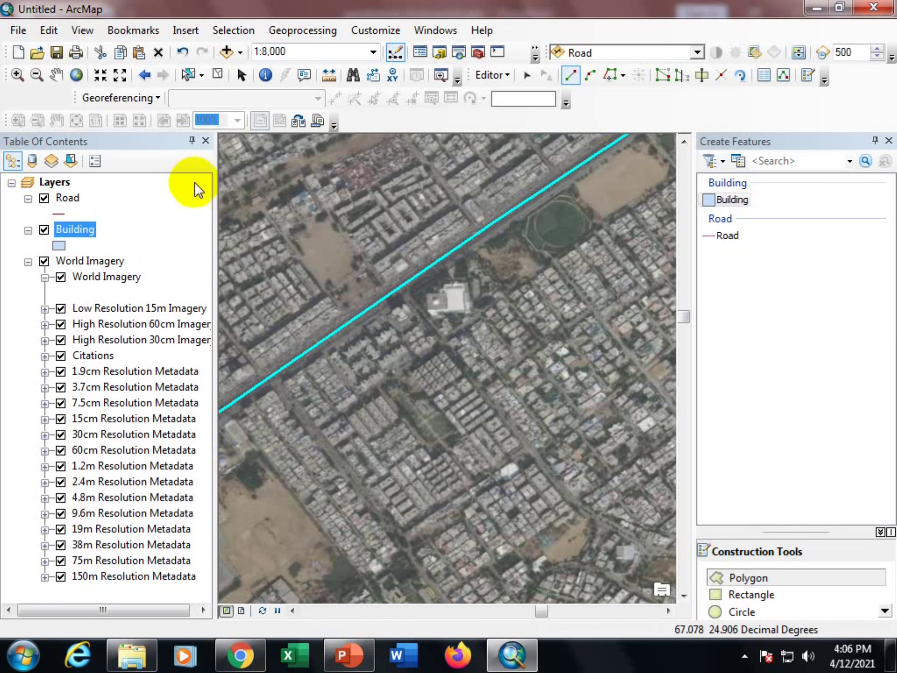
pyautogui.click(55, 75)
pyautogui.moveTo(343, 307); pyautogui.dragTo(506, 307)
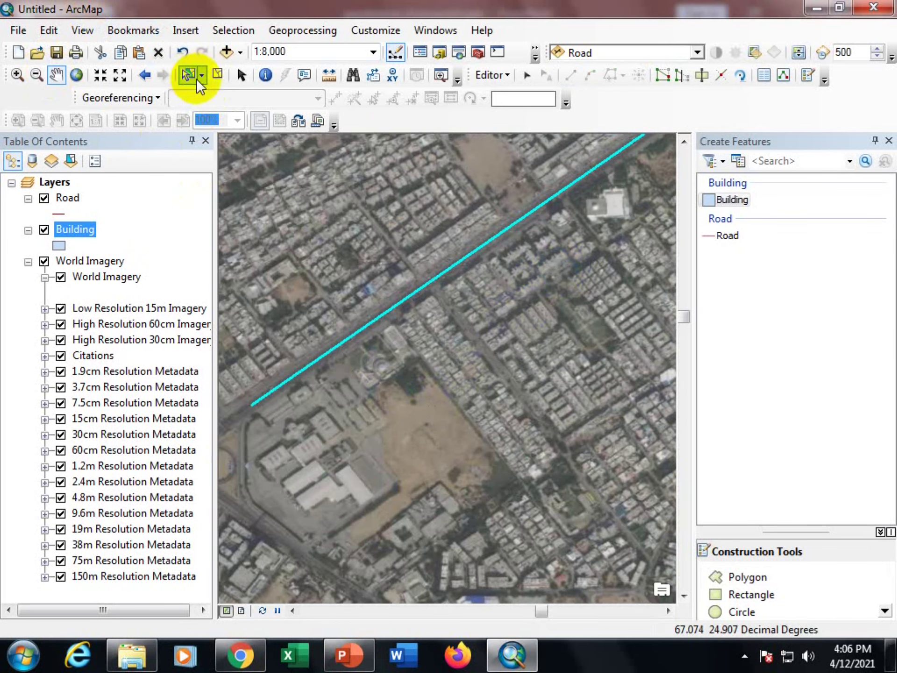
pyautogui.click(742, 200)
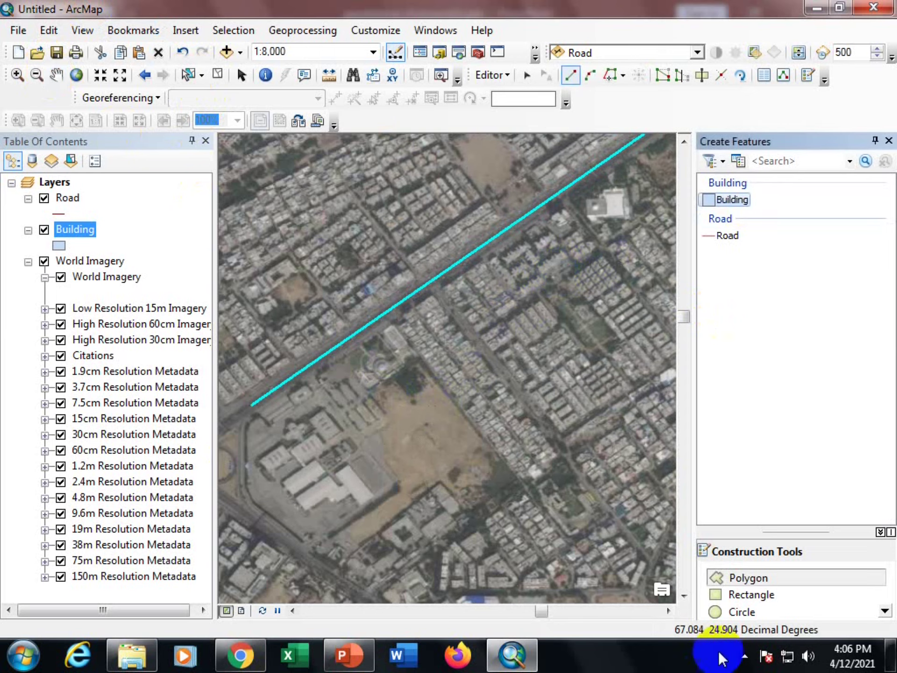
pyautogui.click(746, 580)
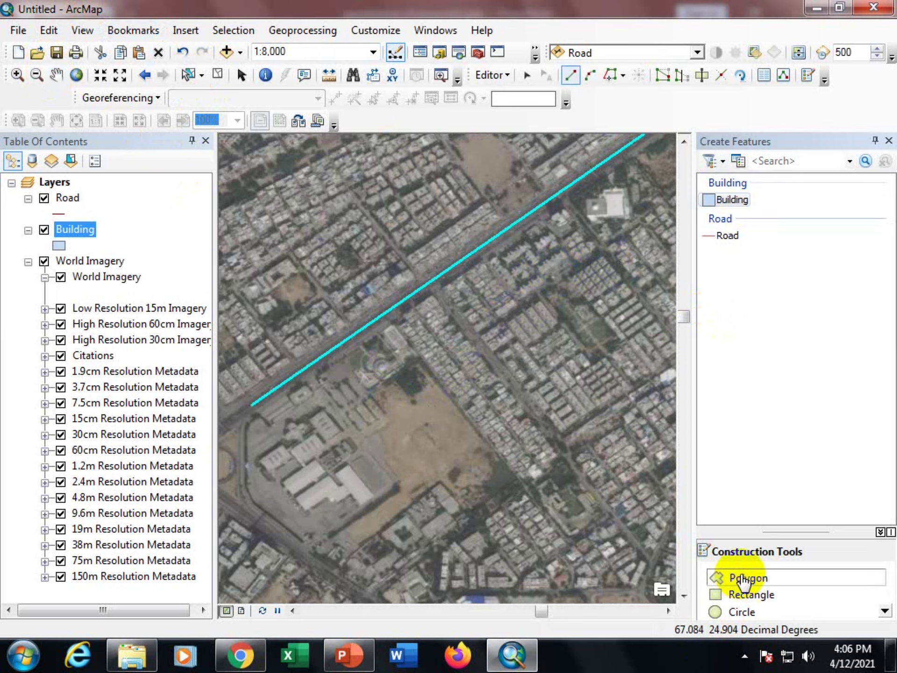
pyautogui.click(885, 610)
pyautogui.click(886, 610)
pyautogui.click(885, 610)
pyautogui.click(885, 610)
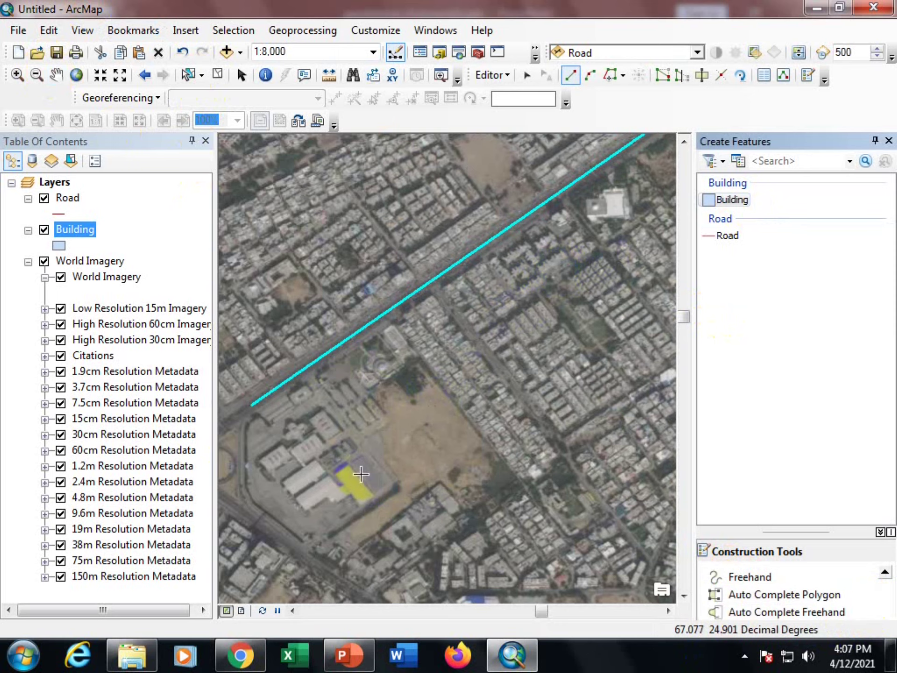
pyautogui.click(398, 483)
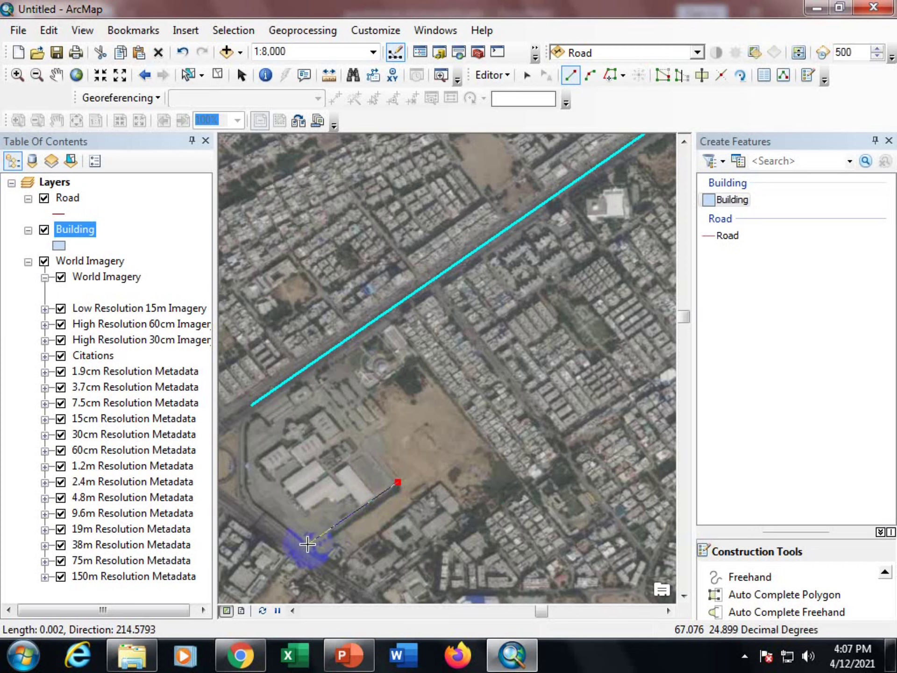
pyautogui.rightClick(383, 496)
pyautogui.click(382, 496)
pyautogui.rightClick(383, 495)
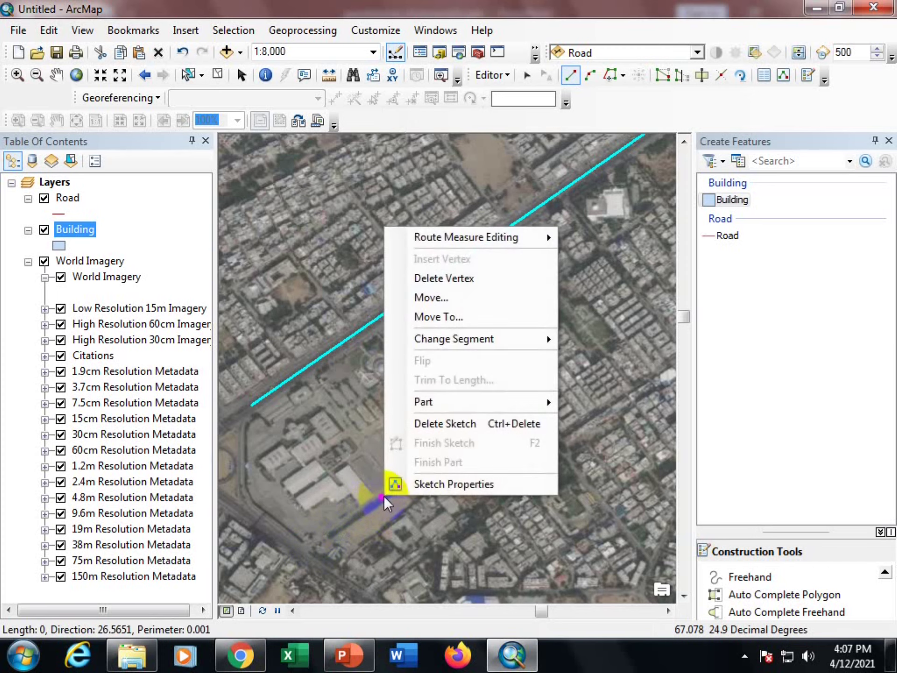
pyautogui.click(425, 428)
# Digitize a Building polygon along the stepped outline of the large pale-roofed building just west of the sandy ground.
pyautogui.click(371, 494)
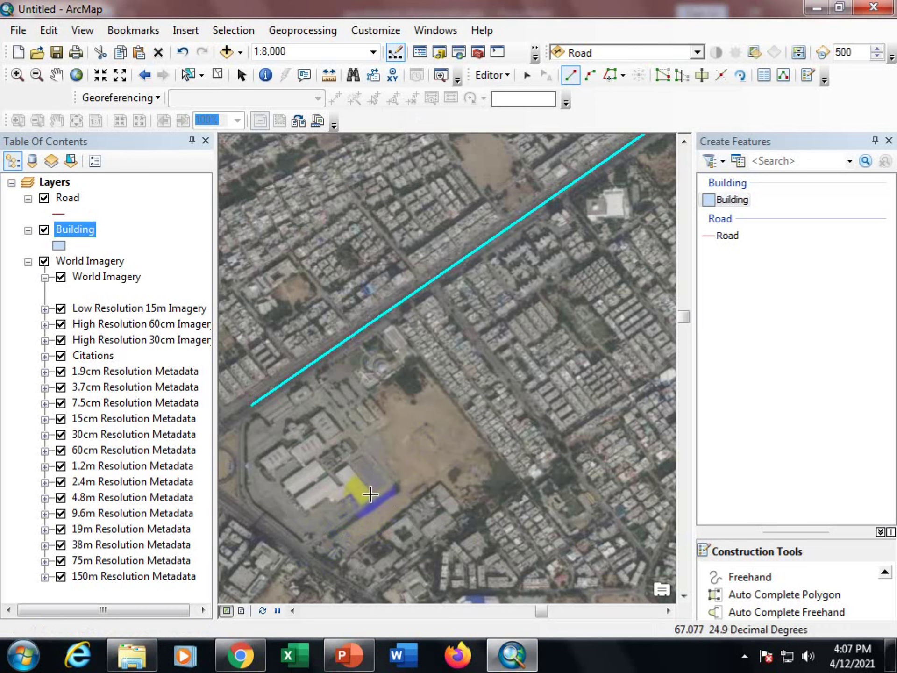
pyautogui.click(351, 462)
pyautogui.click(337, 470)
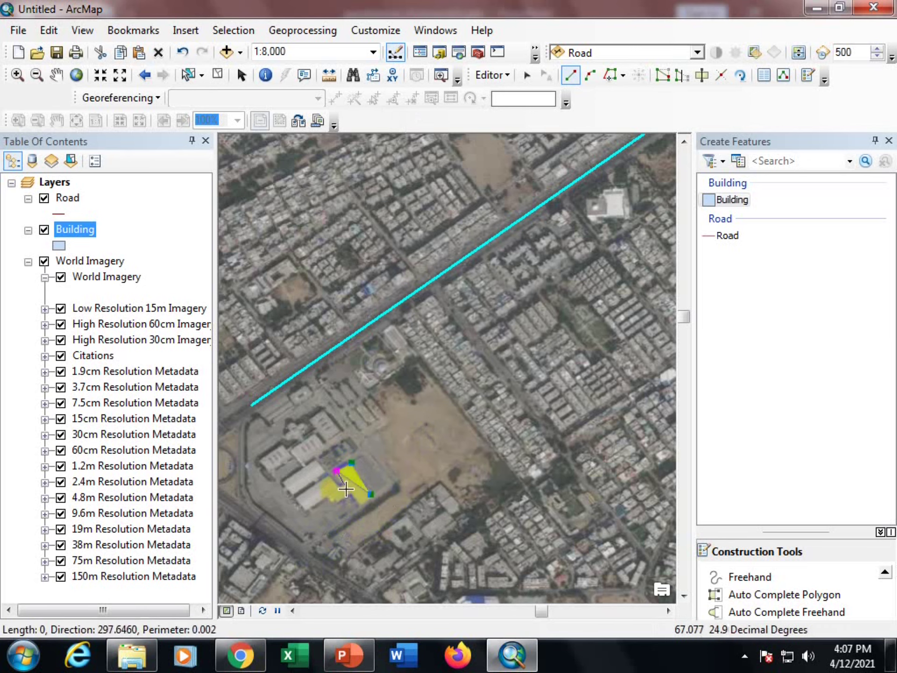
pyautogui.click(339, 486)
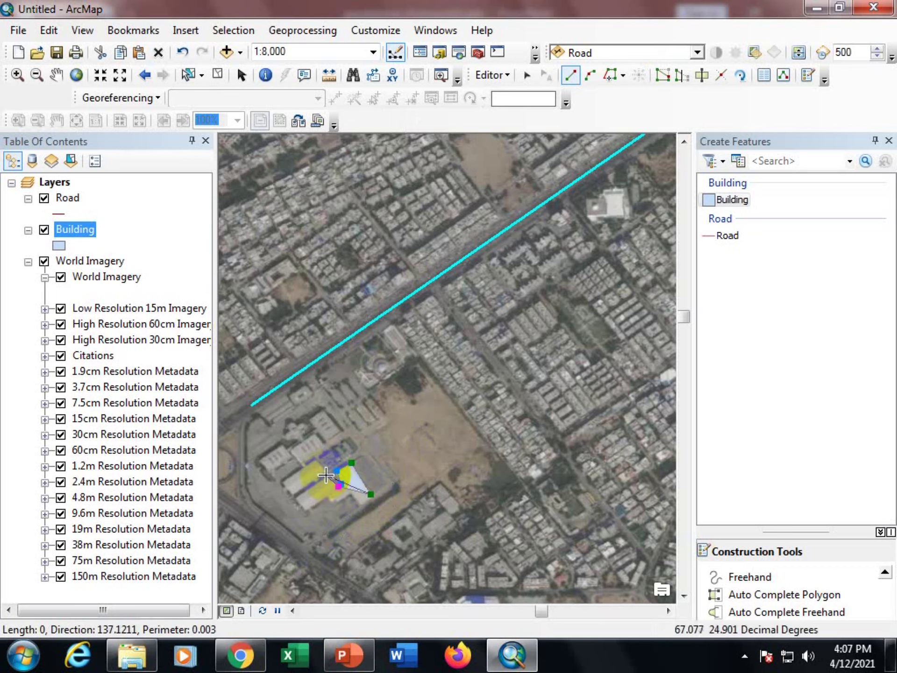
pyautogui.click(296, 497)
pyautogui.click(310, 511)
pyautogui.click(330, 497)
pyautogui.click(339, 504)
pyautogui.click(351, 493)
pyautogui.doubleClick(360, 509)
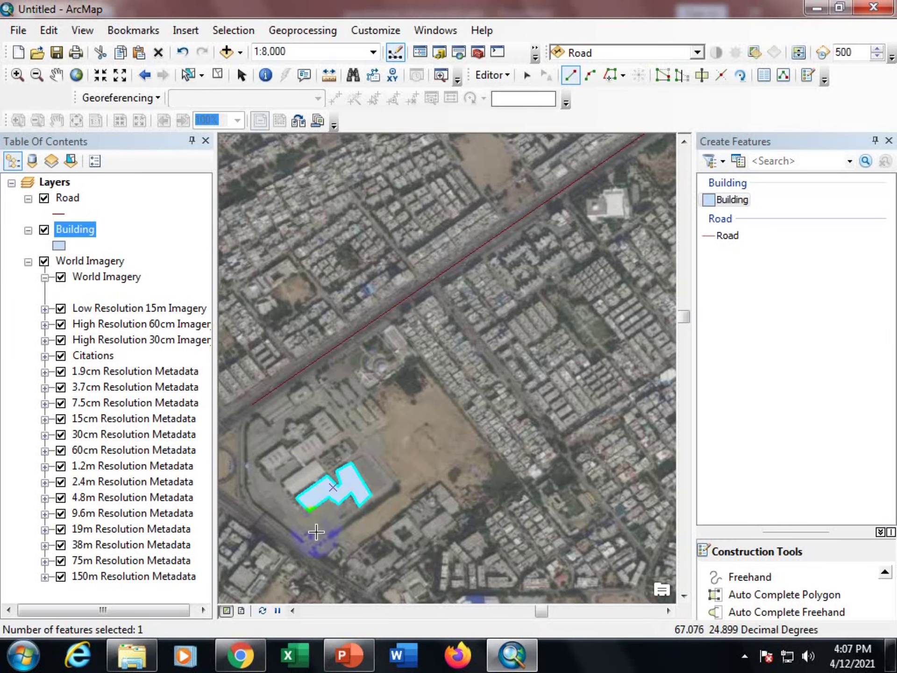
# Symbolize the Building layer with the Hollow style, an outline width of 2 and a red outline color.
pyautogui.click(58, 245)
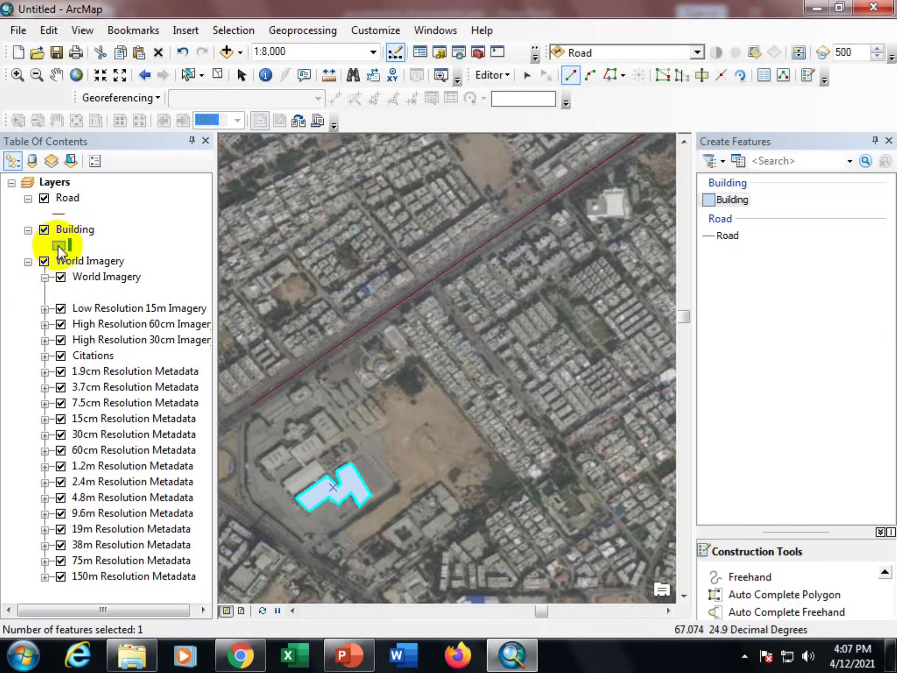
pyautogui.click(87, 272)
pyautogui.doubleClick(462, 272)
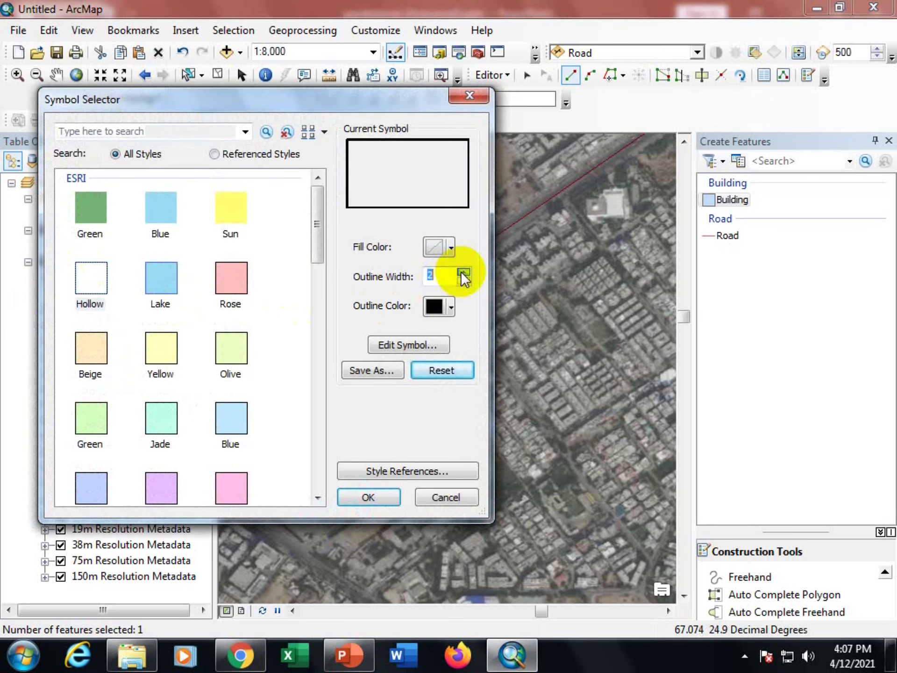
pyautogui.click(436, 306)
pyautogui.click(447, 388)
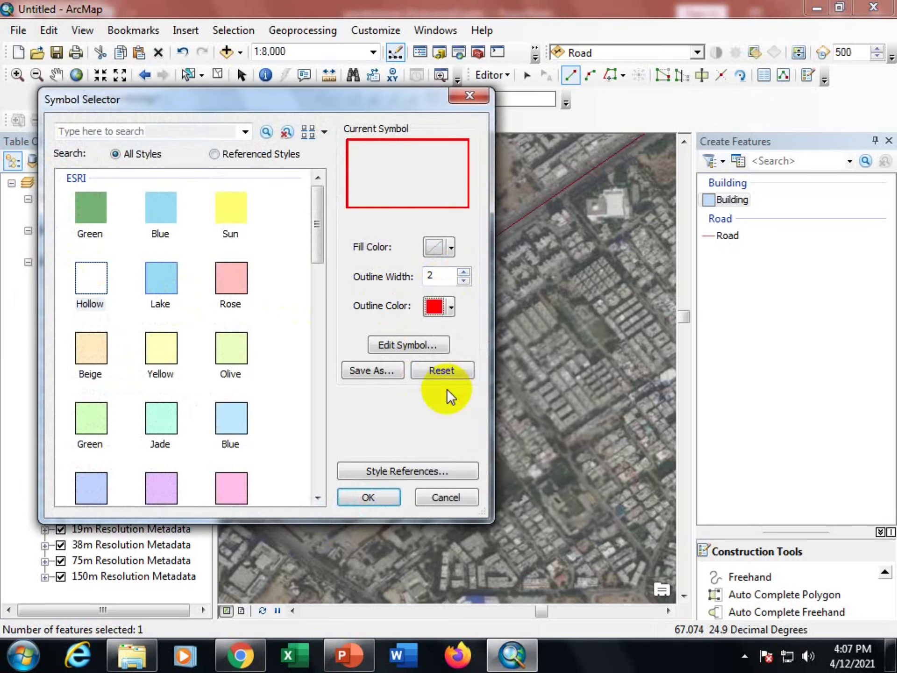
pyautogui.click(369, 498)
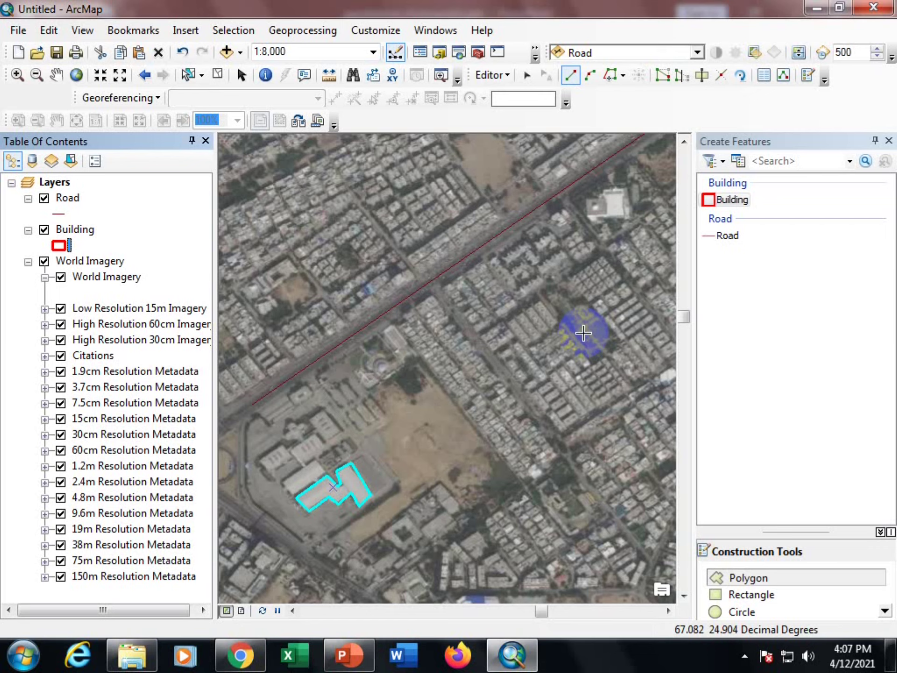
# Switch to Windows Explorer to check the Data folder for Karachi.gdb, and return to ArcMap.
pyautogui.click(130, 663)
pyautogui.click(219, 275)
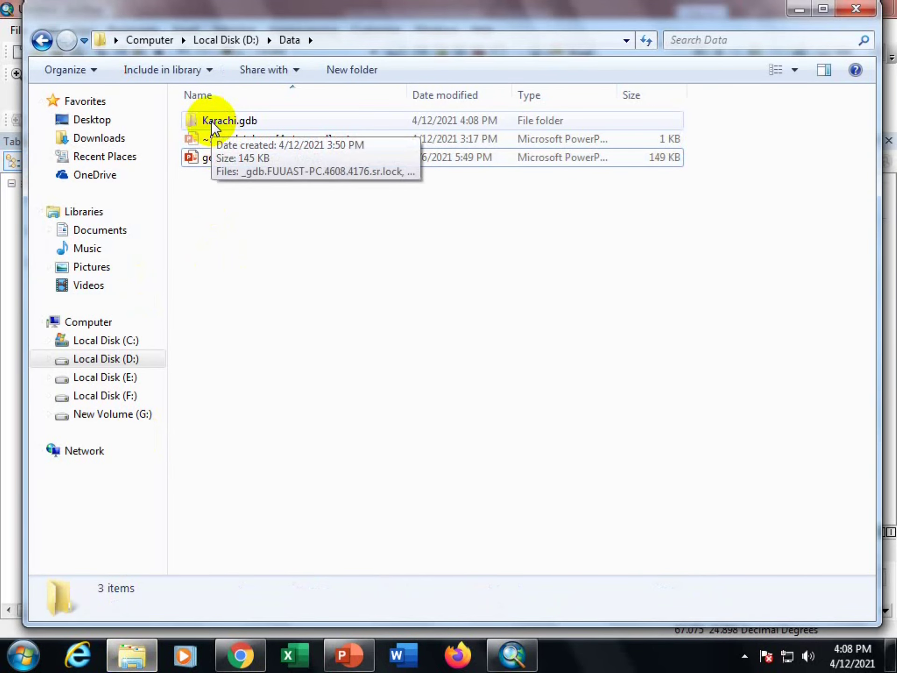
pyautogui.click(503, 663)
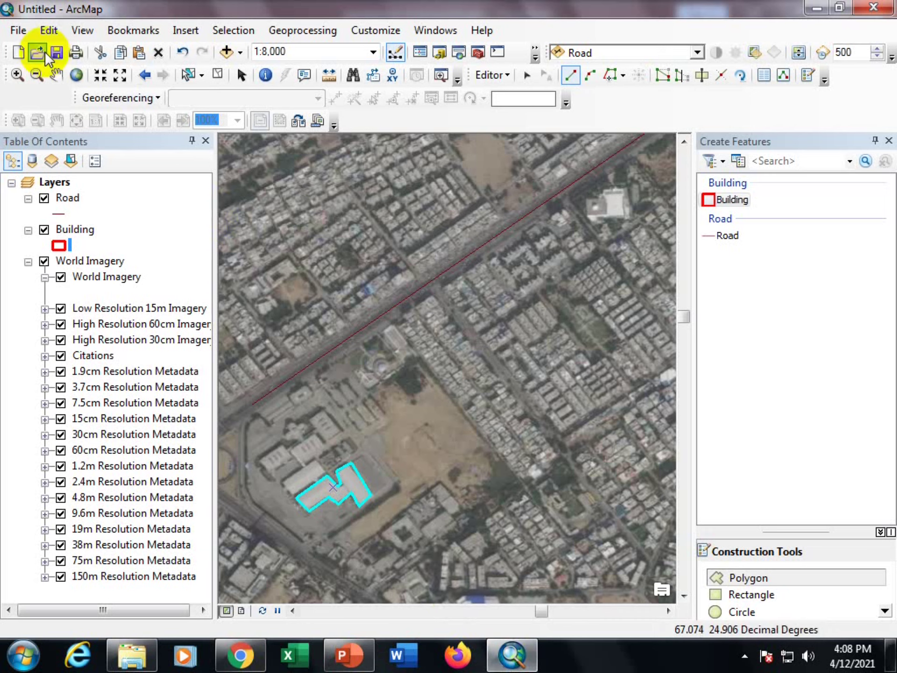
# Save the map document as karachi in the Data folder on Local Disk (D:).
pyautogui.click(21, 28)
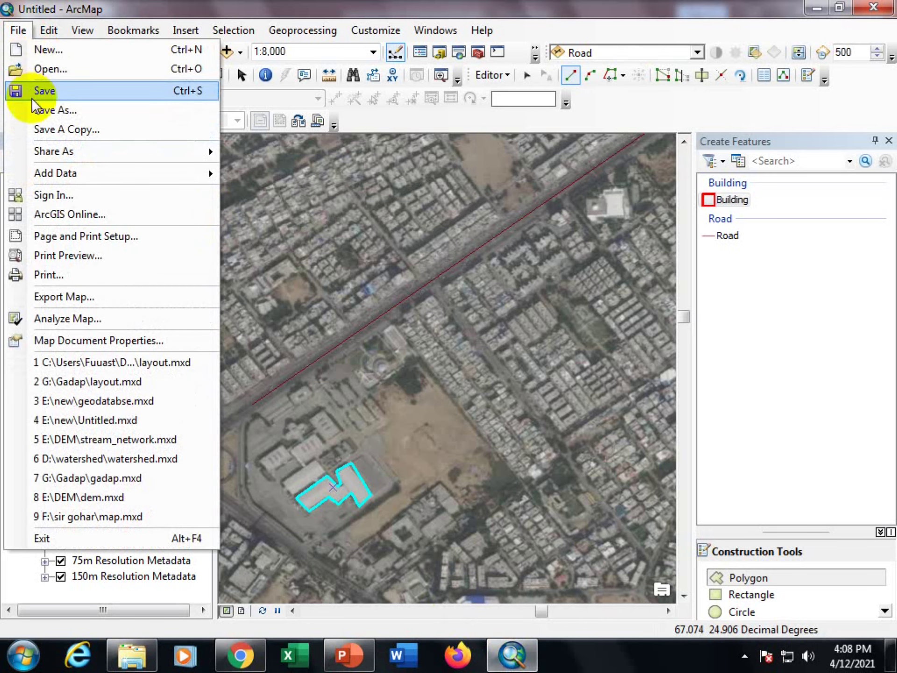
pyautogui.click(38, 110)
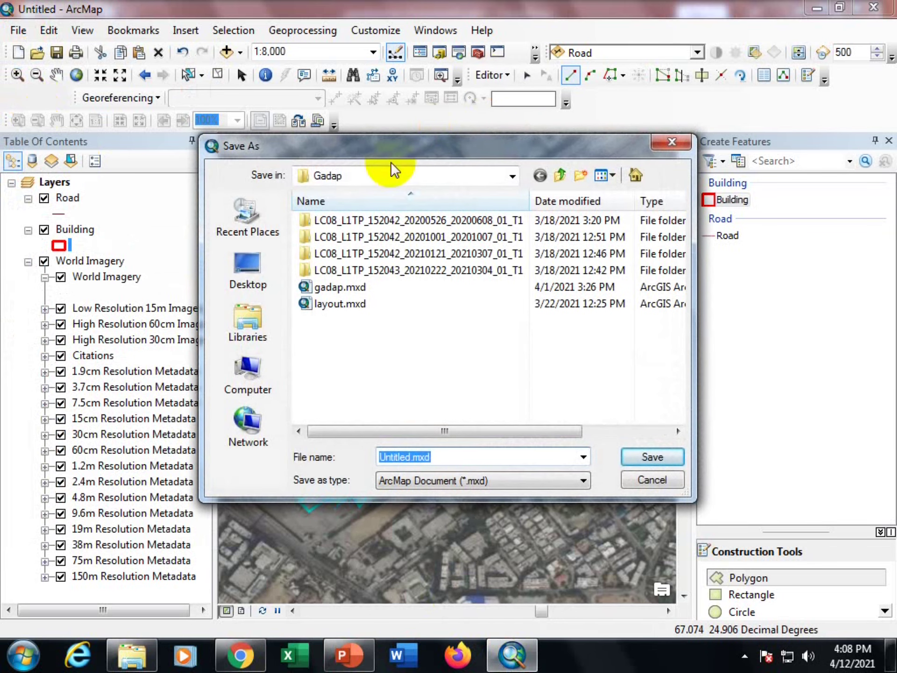
pyautogui.click(486, 176)
pyautogui.click(487, 181)
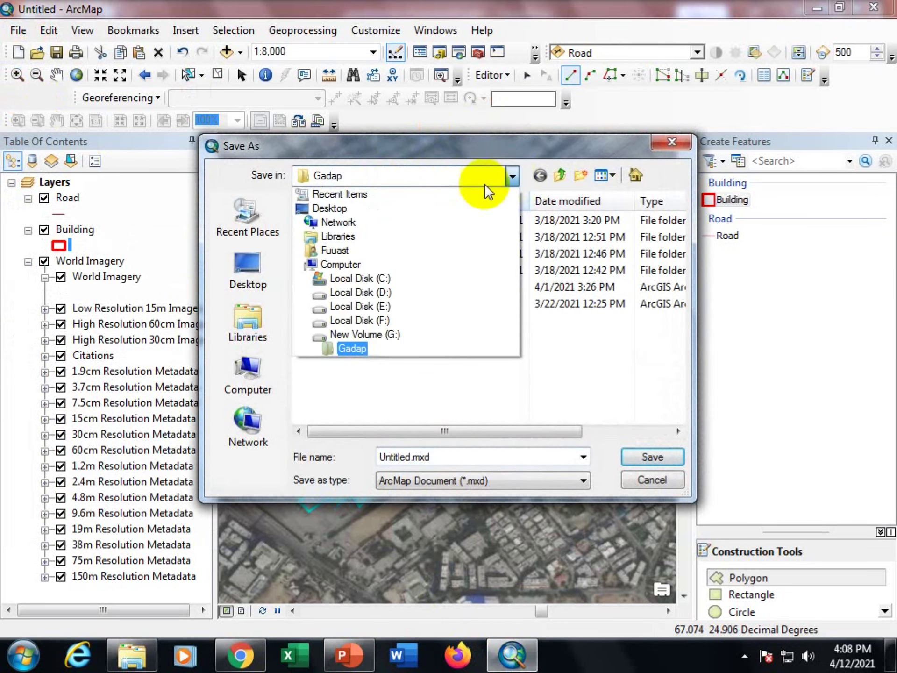
pyautogui.click(360, 293)
pyautogui.doubleClick(324, 237)
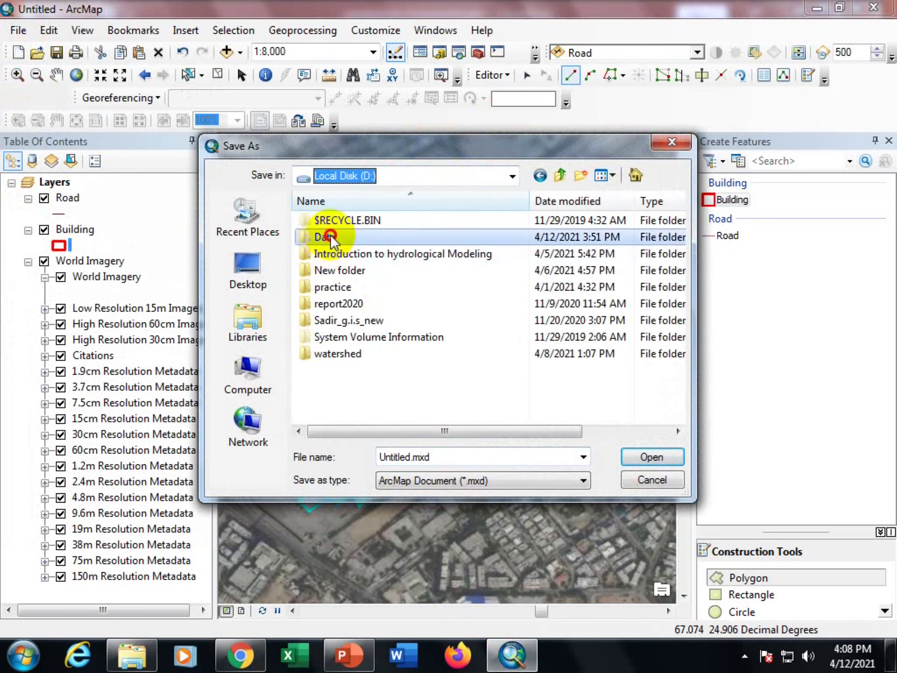
pyautogui.doubleClick(407, 457)
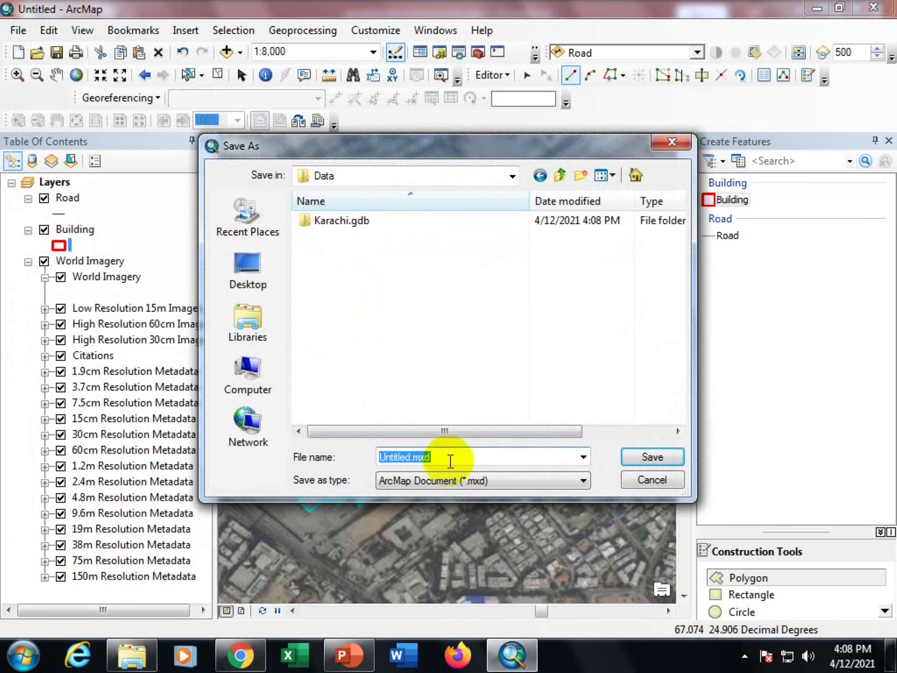
pyautogui.write('ka')
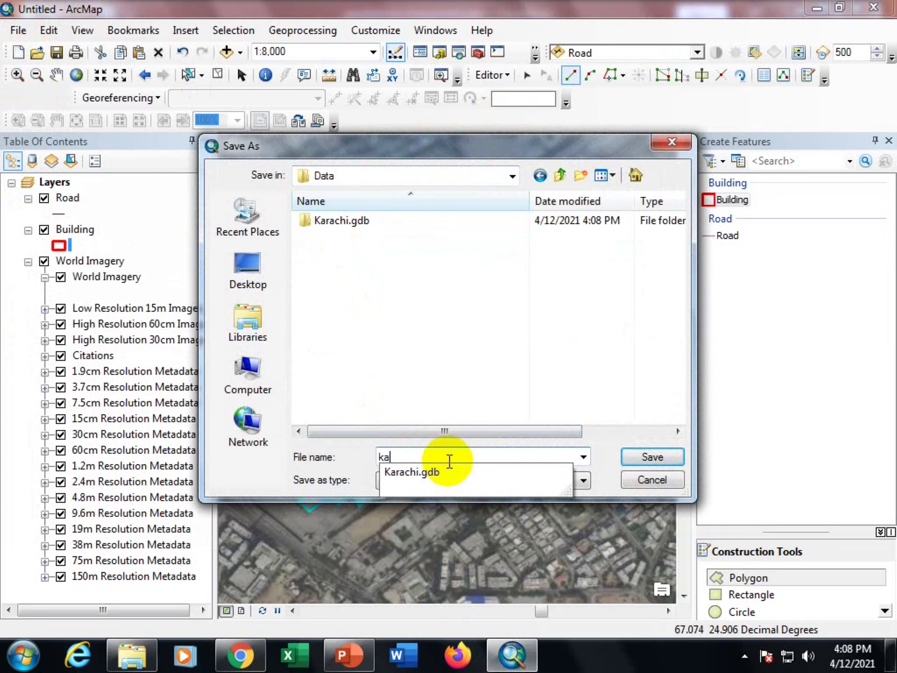
pyautogui.write('rachi')
pyautogui.click(625, 461)
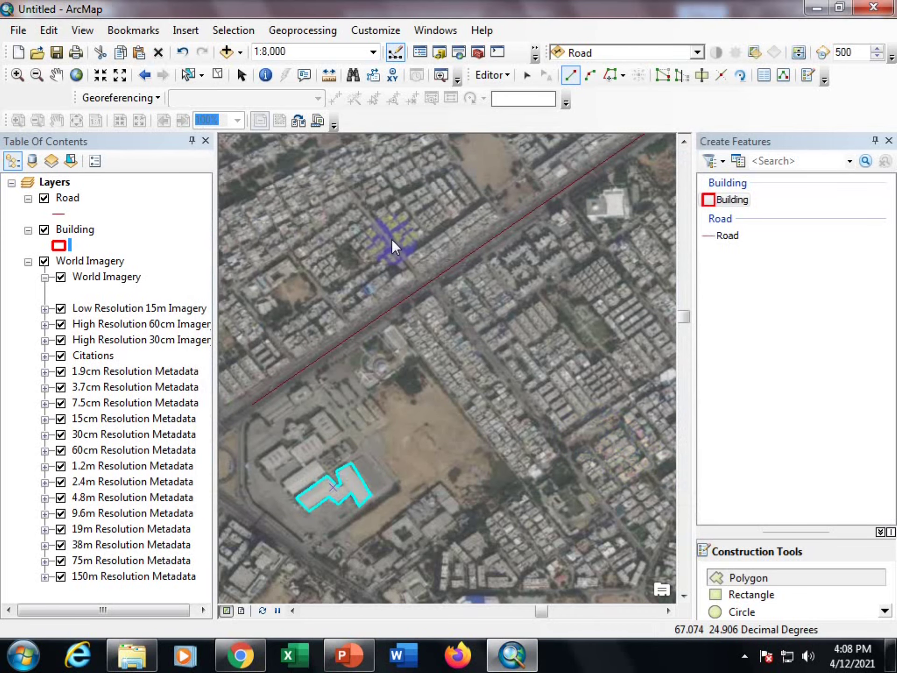
# Delete the stray polygon sketch and stop editing, saving the edits.
pyautogui.rightClick(544, 374)
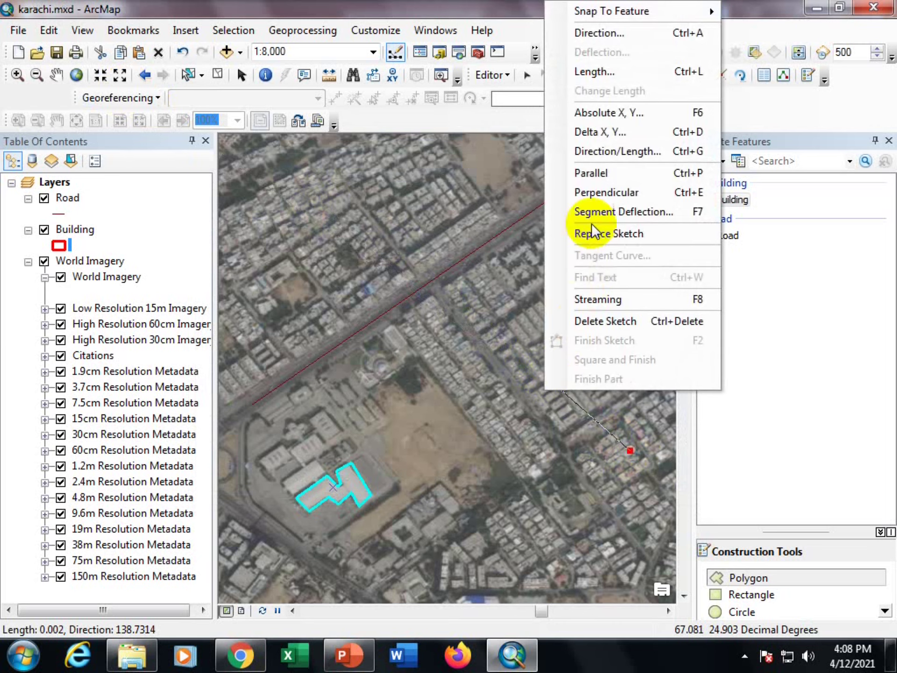
pyautogui.click(602, 322)
pyautogui.click(490, 75)
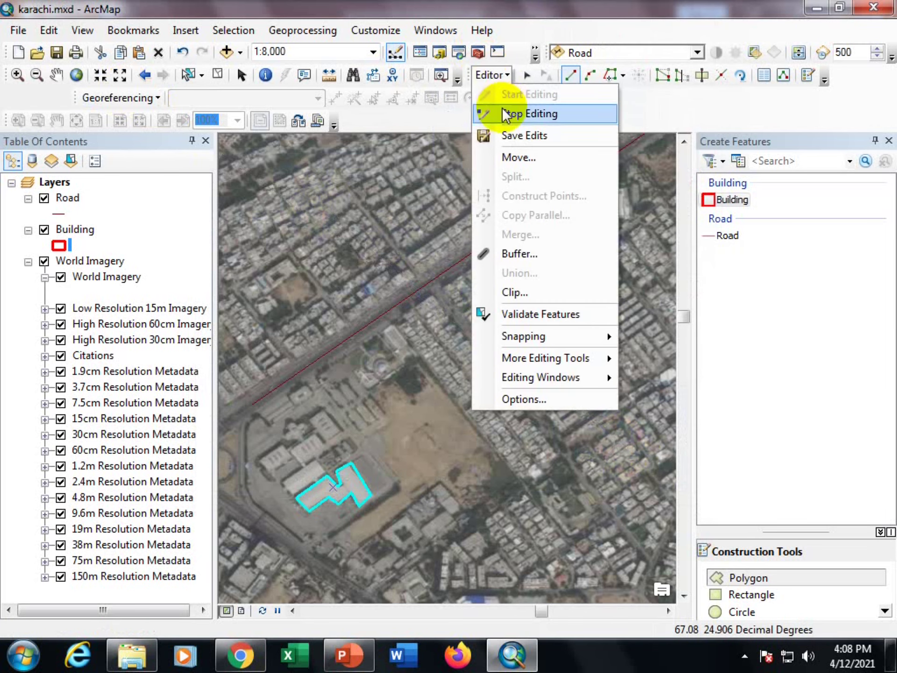
pyautogui.click(499, 114)
pyautogui.click(385, 378)
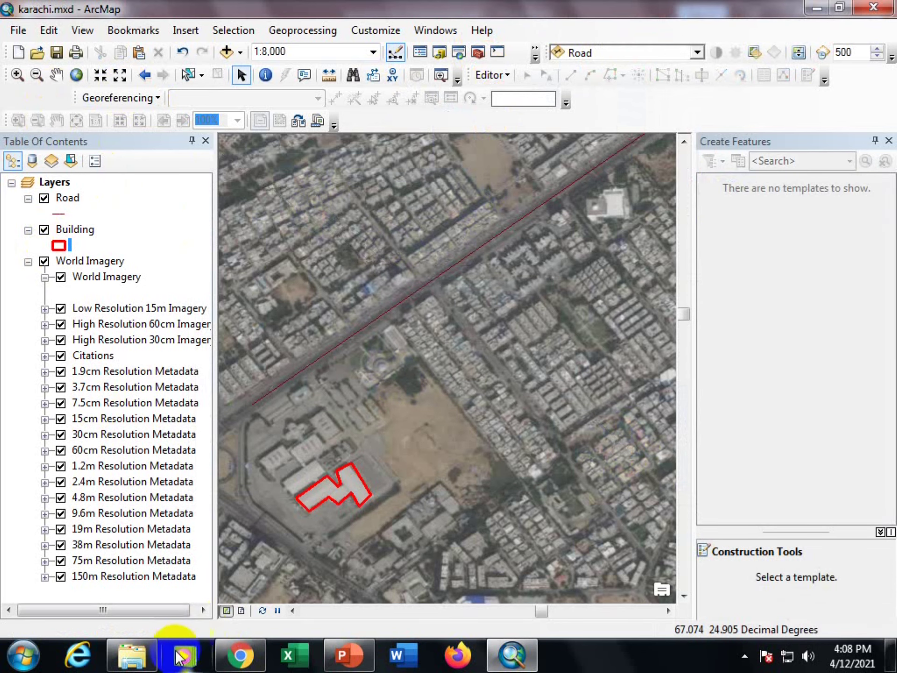
# Examine the Data folder and the files inside Karachi.gdb in Windows Explorer, and return to ArcMap.
pyautogui.click(132, 655)
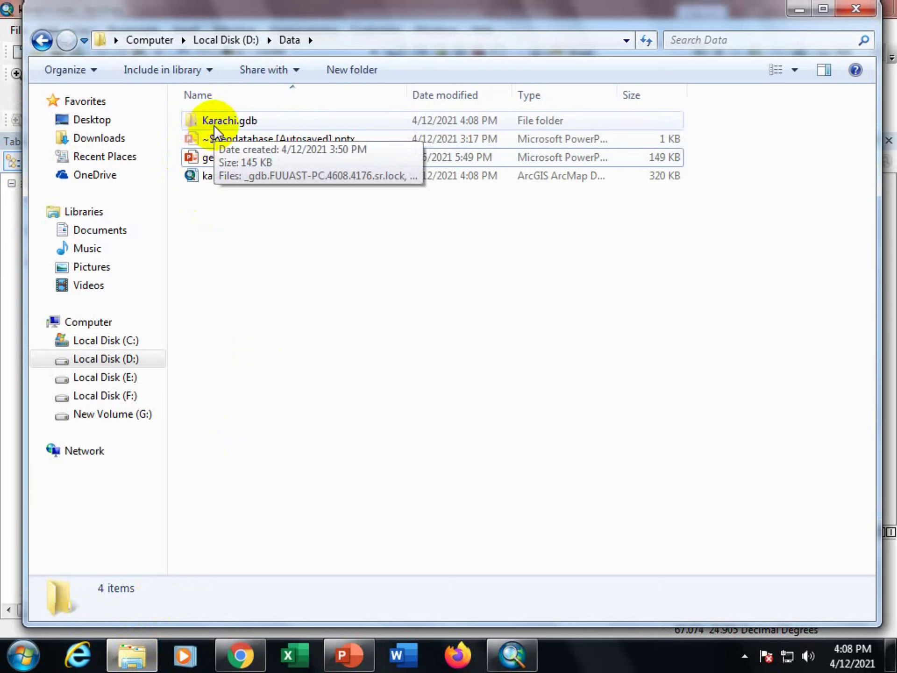
pyautogui.doubleClick(214, 124)
pyautogui.scroll(-2, 282, 332)
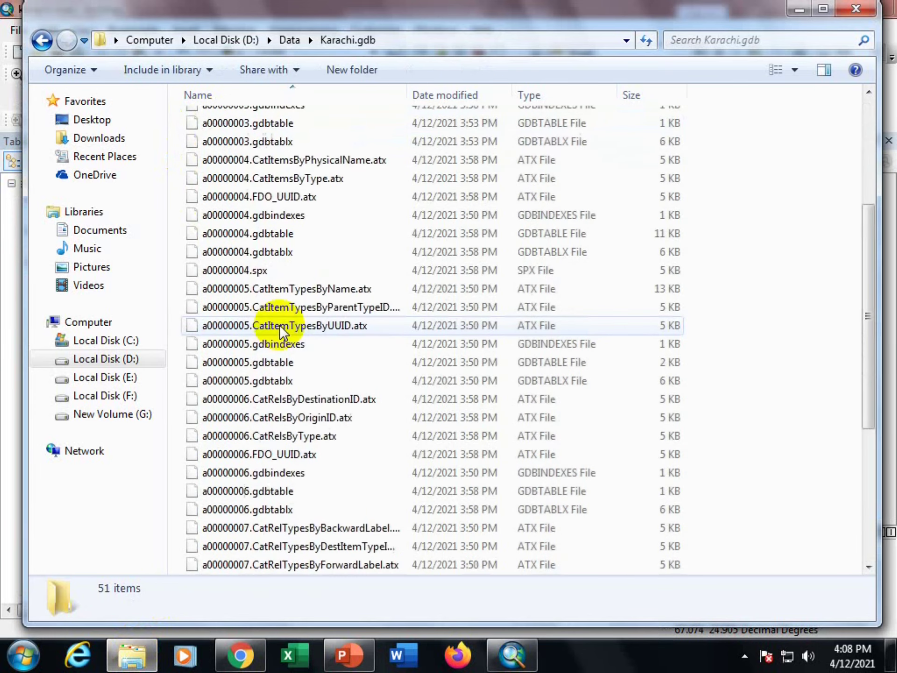
pyautogui.scroll(-5, 281, 332)
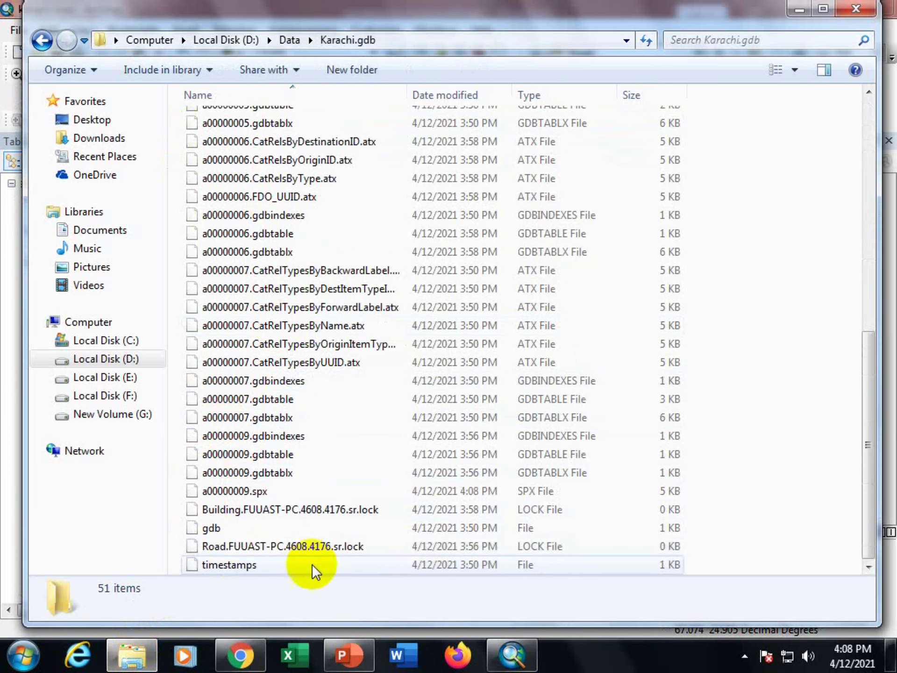
pyautogui.scroll(8, 285, 519)
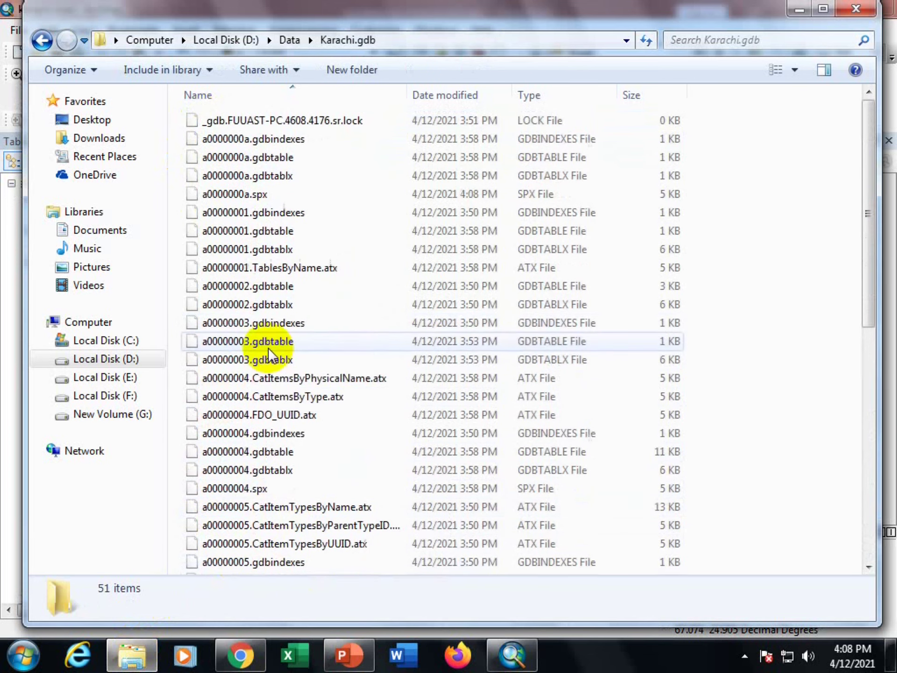
pyautogui.click(41, 41)
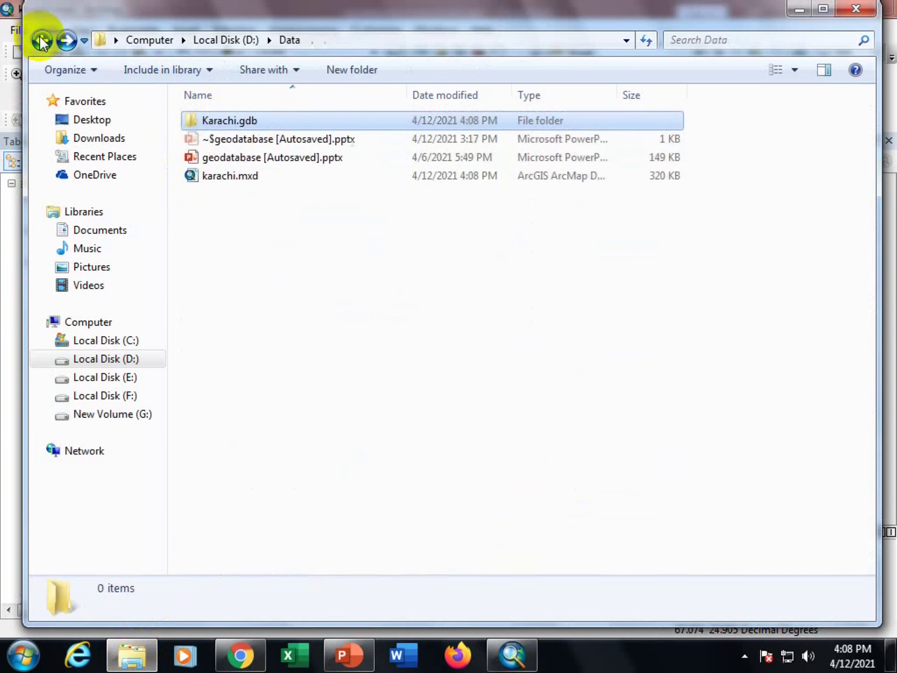
pyautogui.click(346, 295)
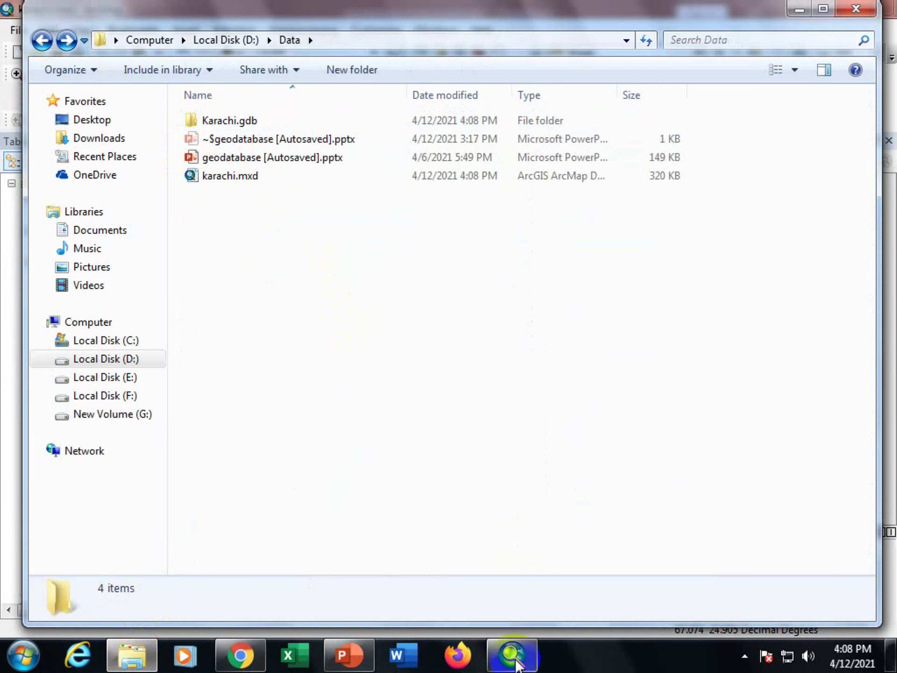
pyautogui.click(514, 656)
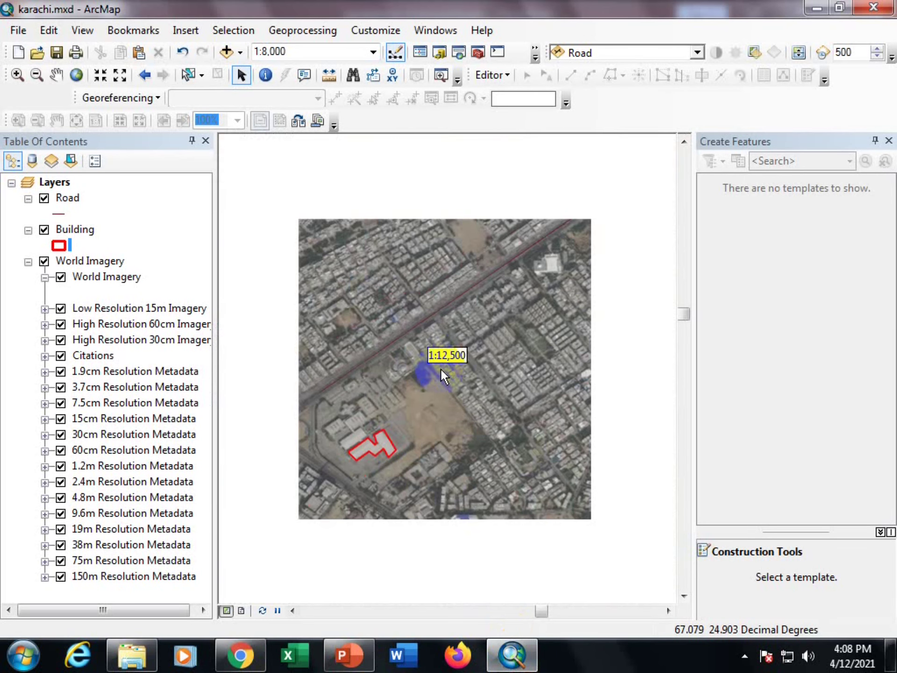